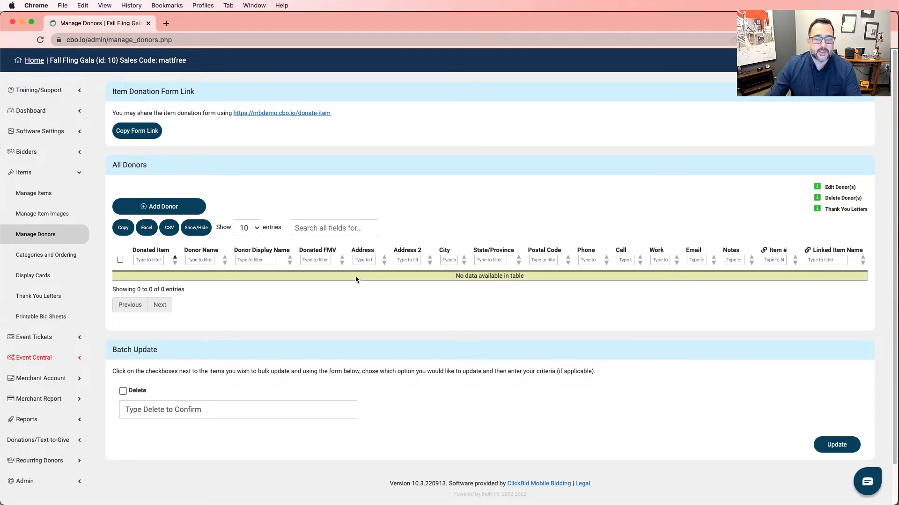
- Add a donor row for 6 Pk Clorox Wipes with the donor's name, display name and FMV 30
left_click(172, 207)
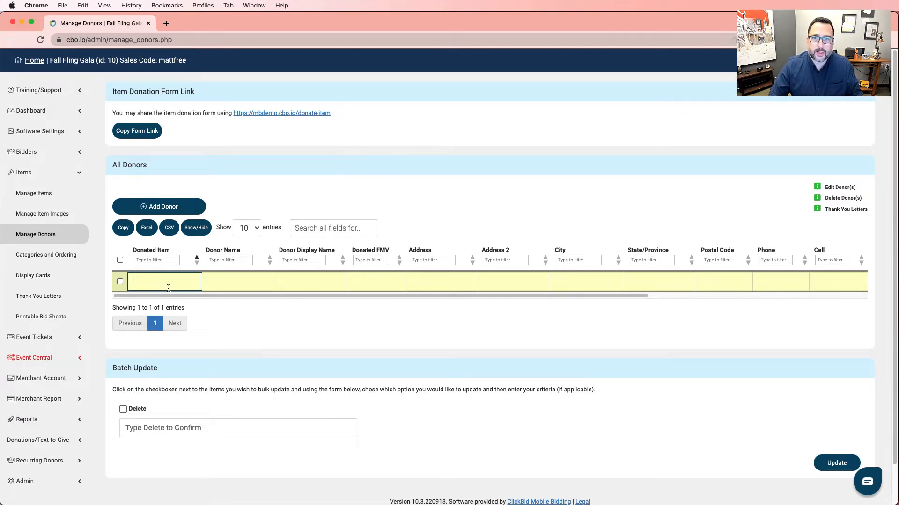
type("6 ")
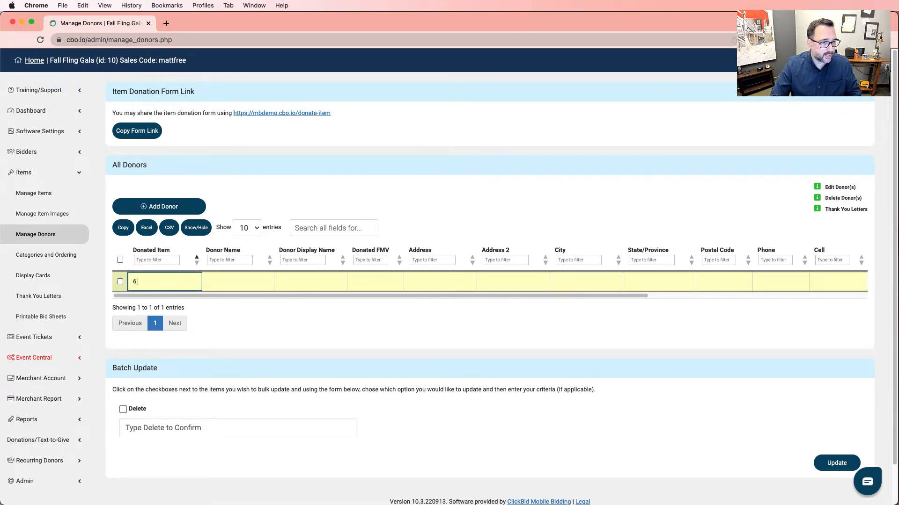
type("Pk Clor")
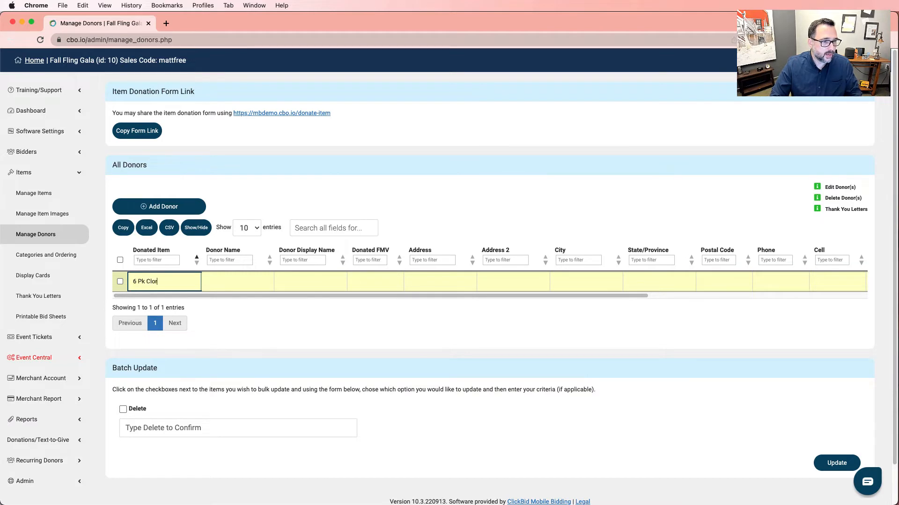
type("ox Wipes")
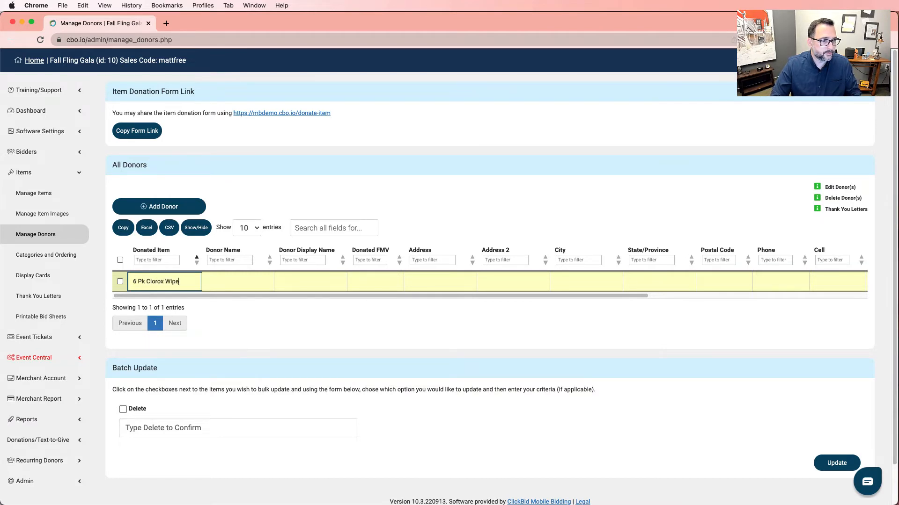
key("Tab")
type("M")
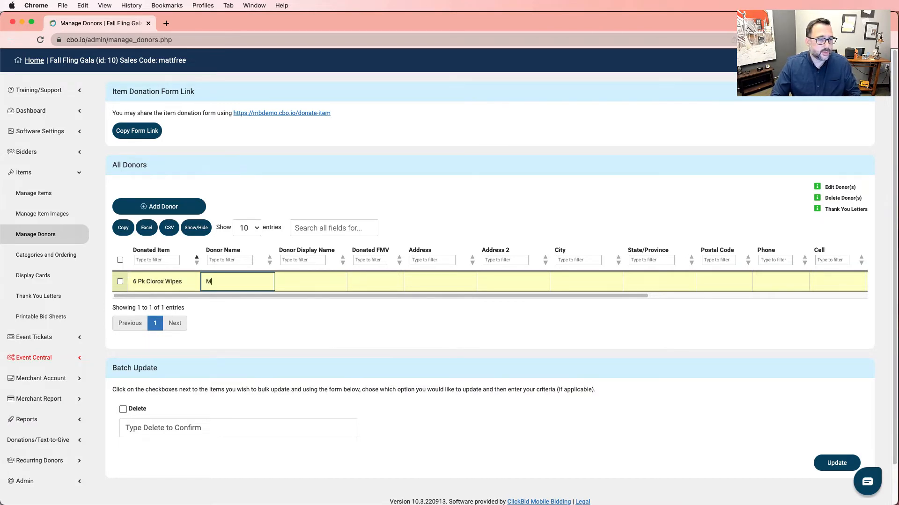
type("r & ")
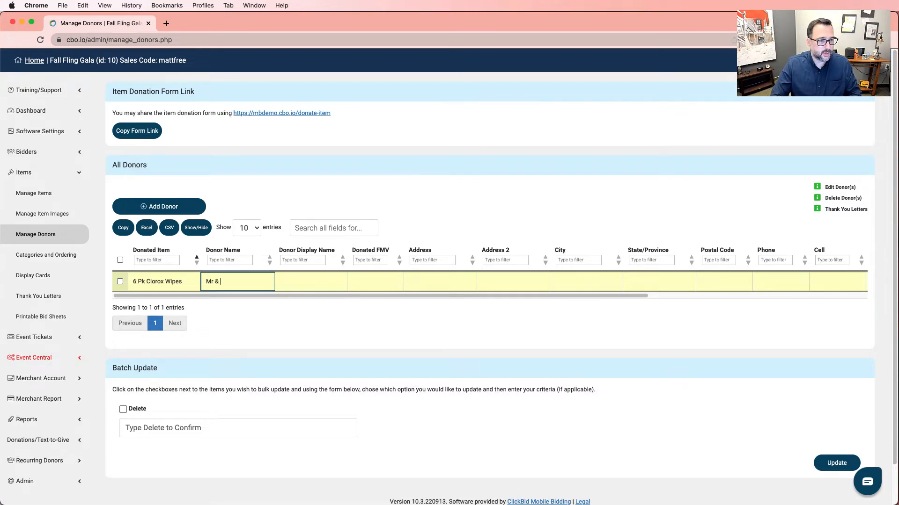
type("Mrs Clean")
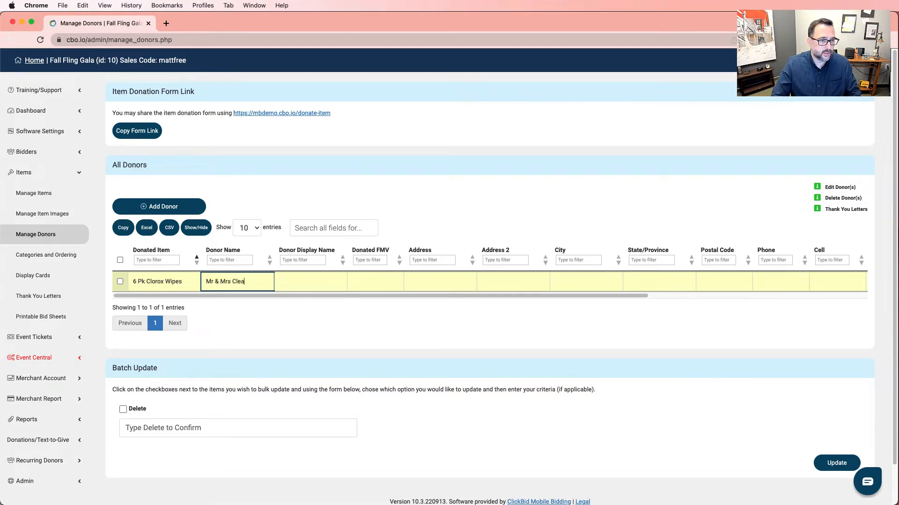
key("Tab")
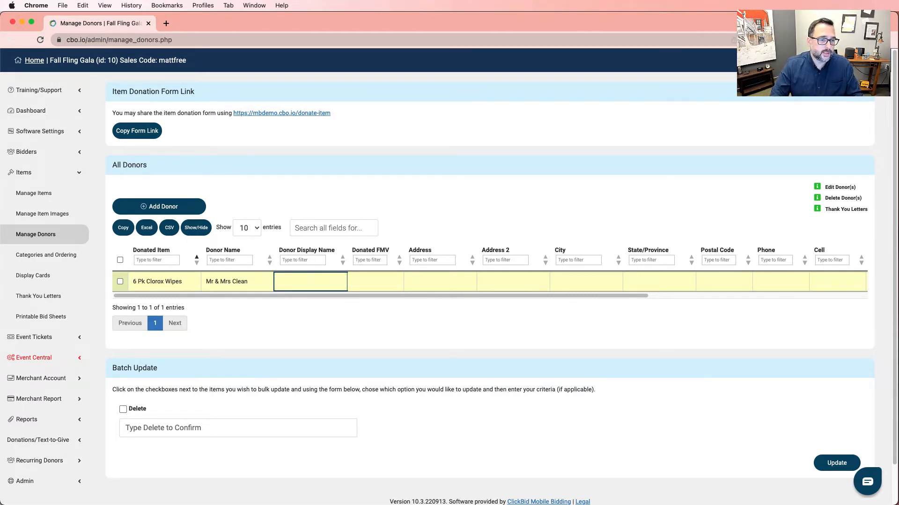
type("Mr")
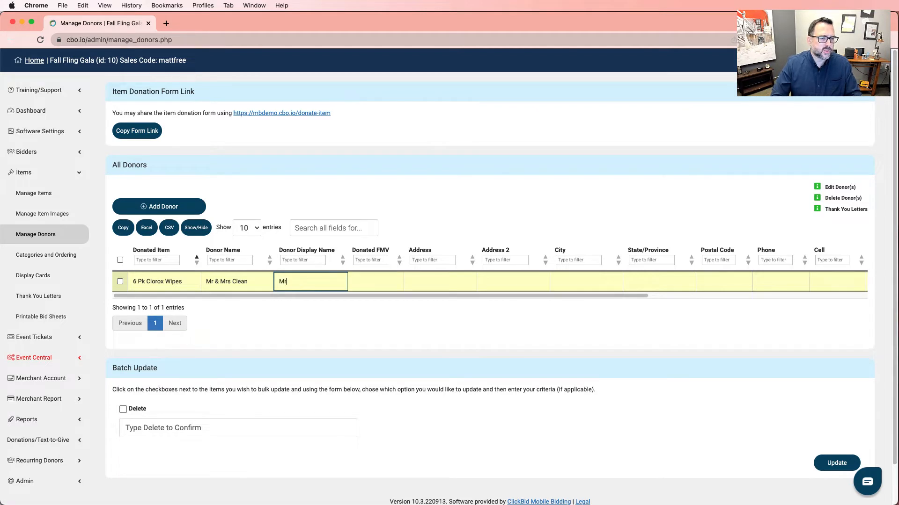
type(" & Mrs Clean")
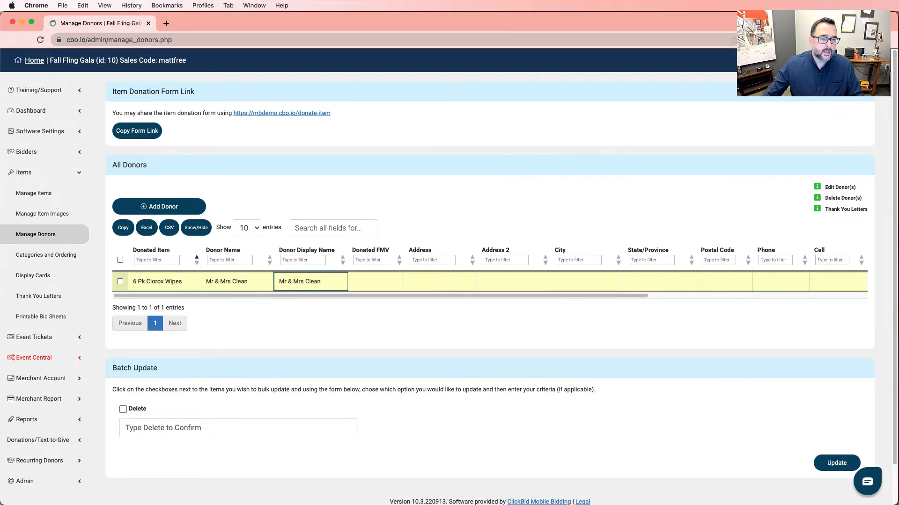
left_click(372, 281)
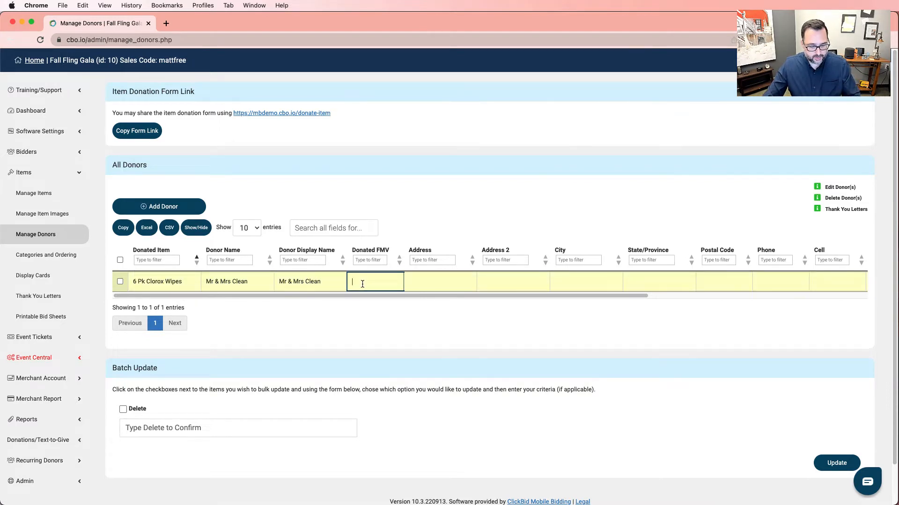
type("30")
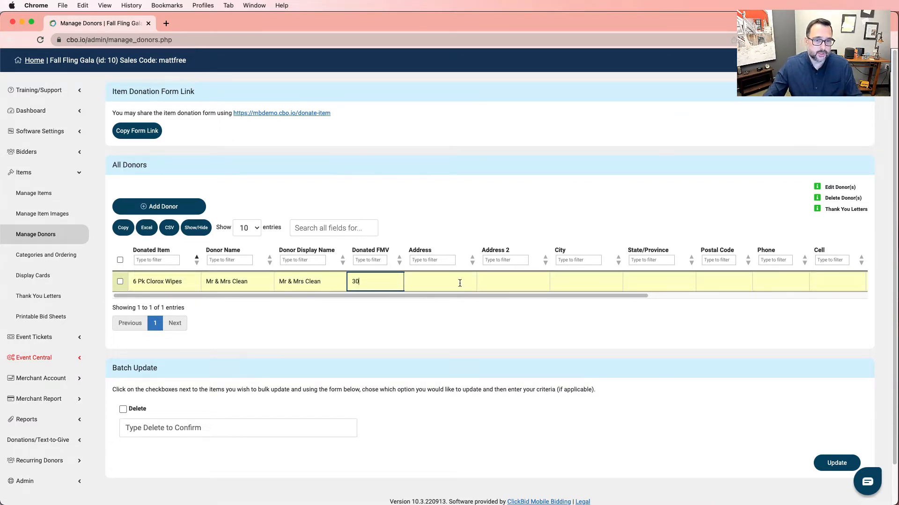
- Skip past the empty address fields and enter the donor's phone number
left_click(460, 283)
left_click(530, 286)
left_click(454, 282)
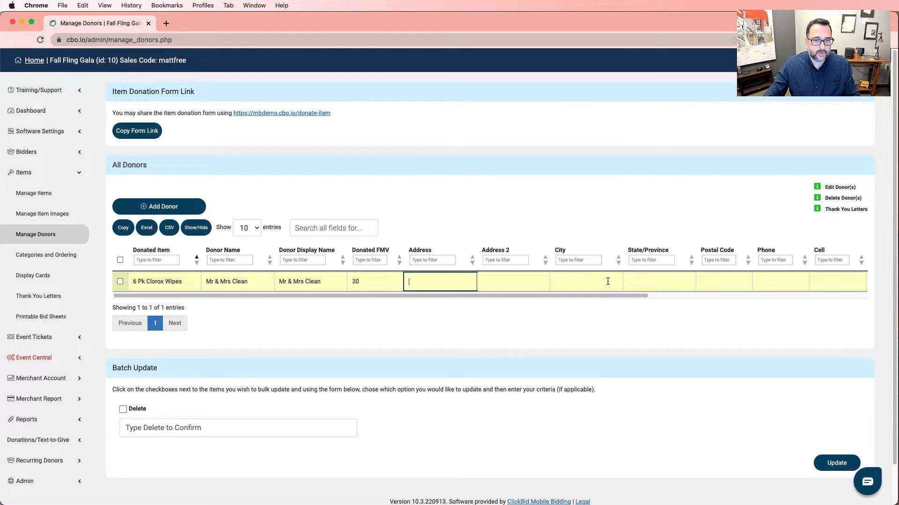
left_click(608, 282)
left_click(650, 283)
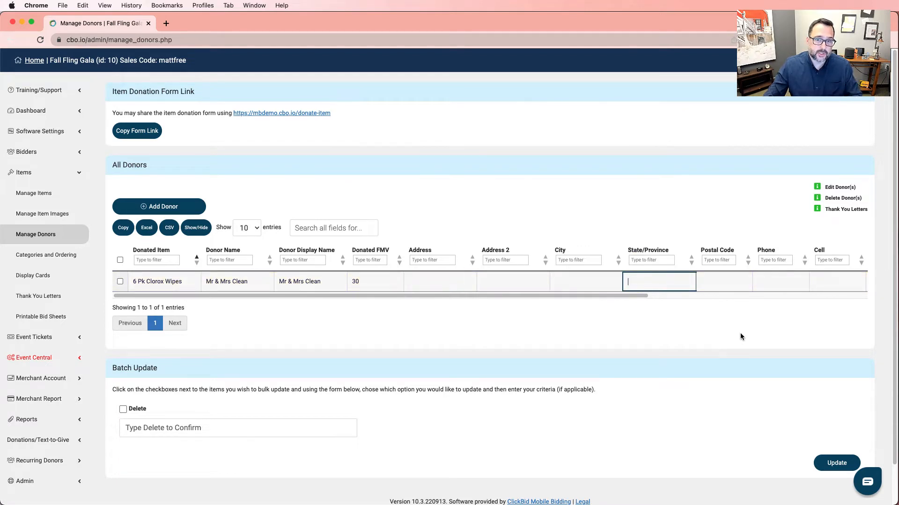
left_click(785, 284)
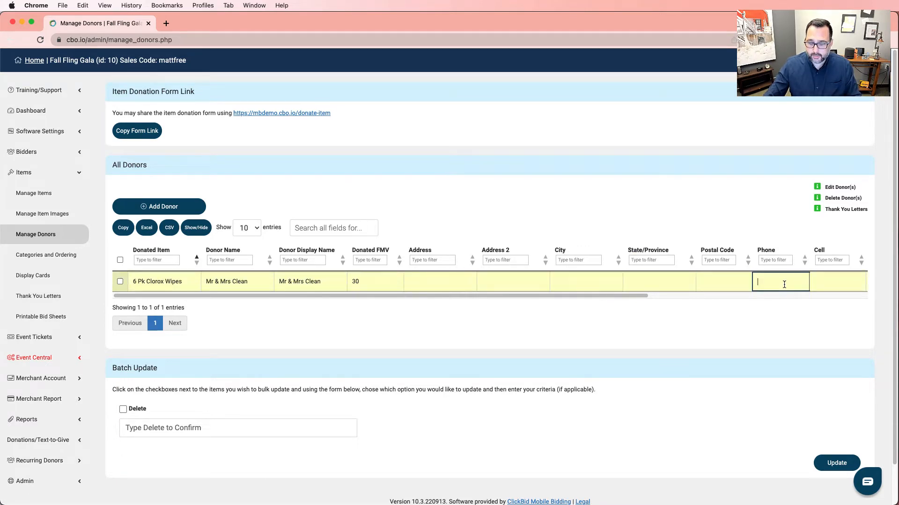
type("6165554125")
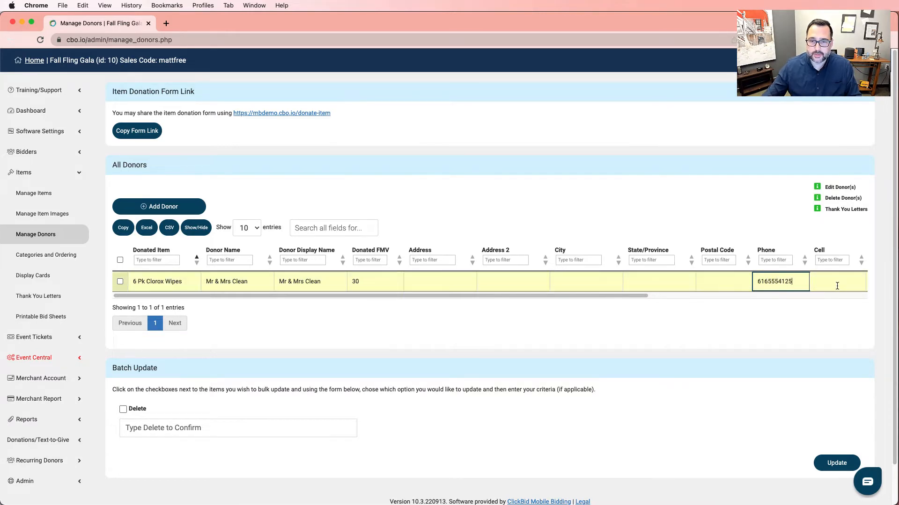
key("Tab")
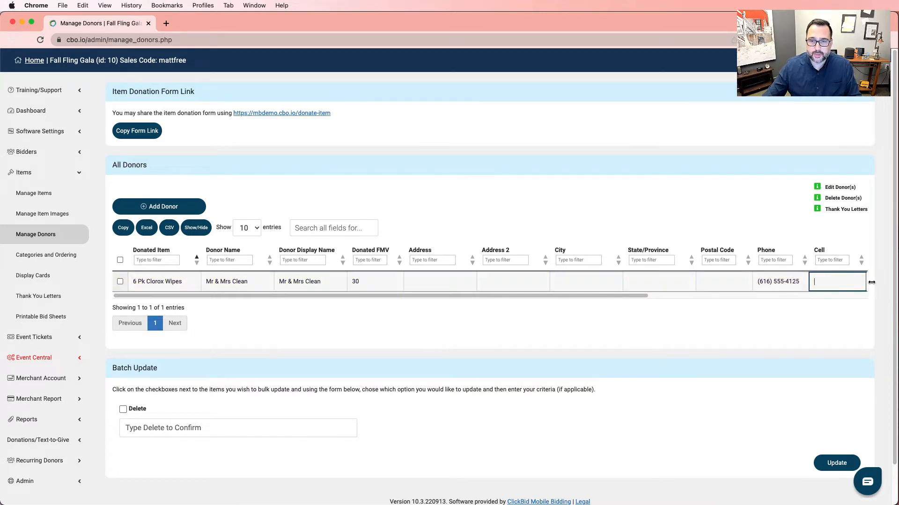
- Fill in the donor's e-mail address in the Email cell of the Clorox Wipes row
left_click_drag(633, 294, 851, 294)
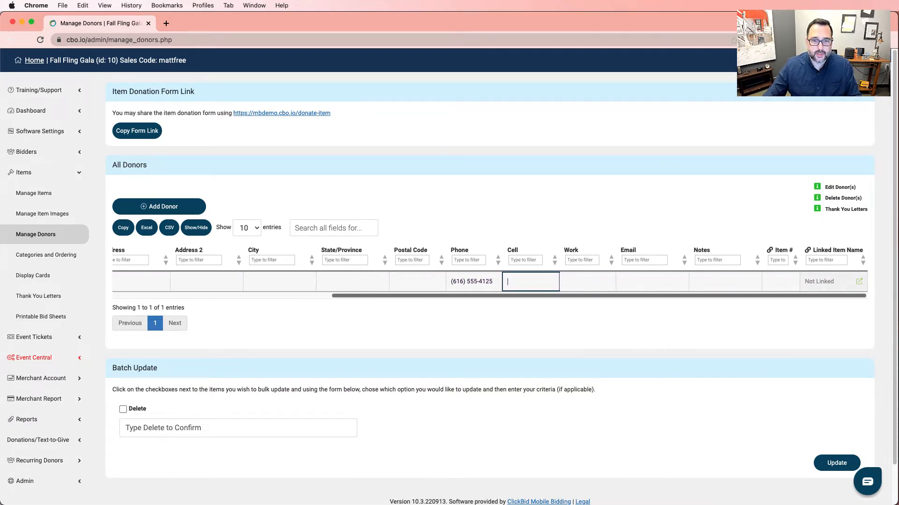
left_click(642, 287)
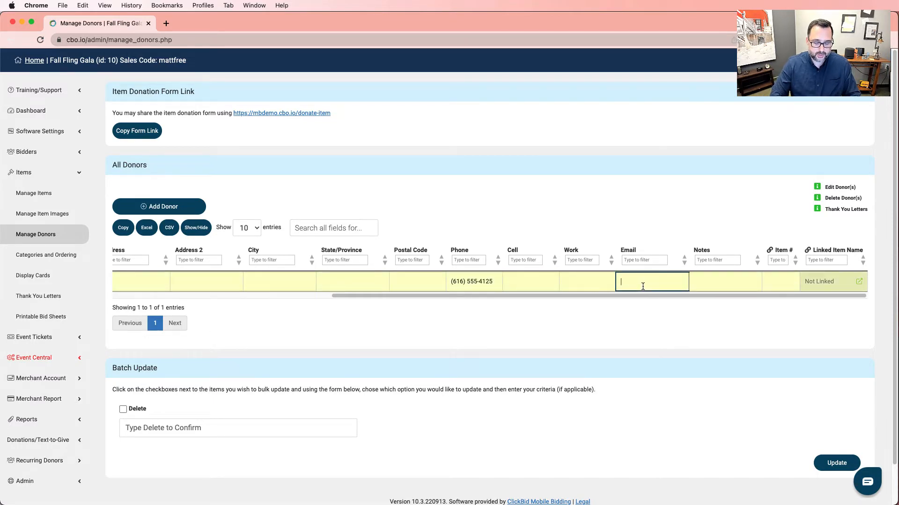
type("joe@e")
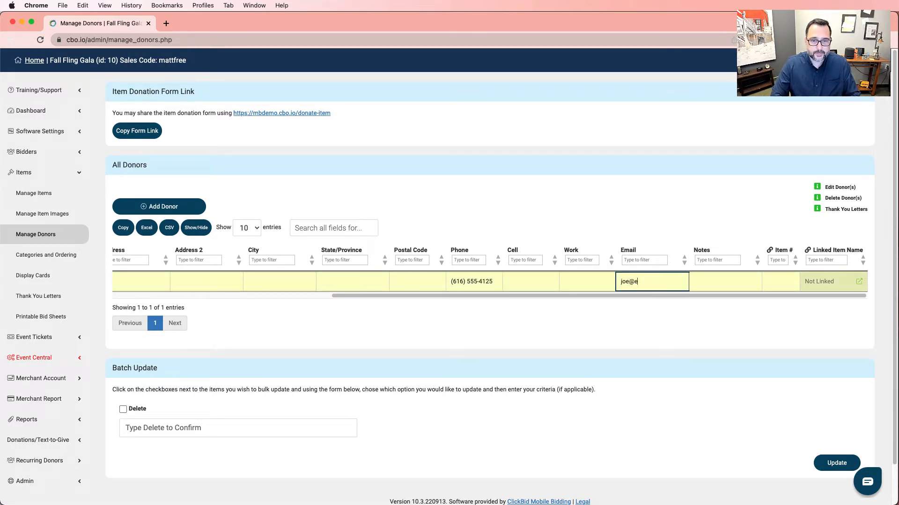
type("xample.com")
left_click(622, 318)
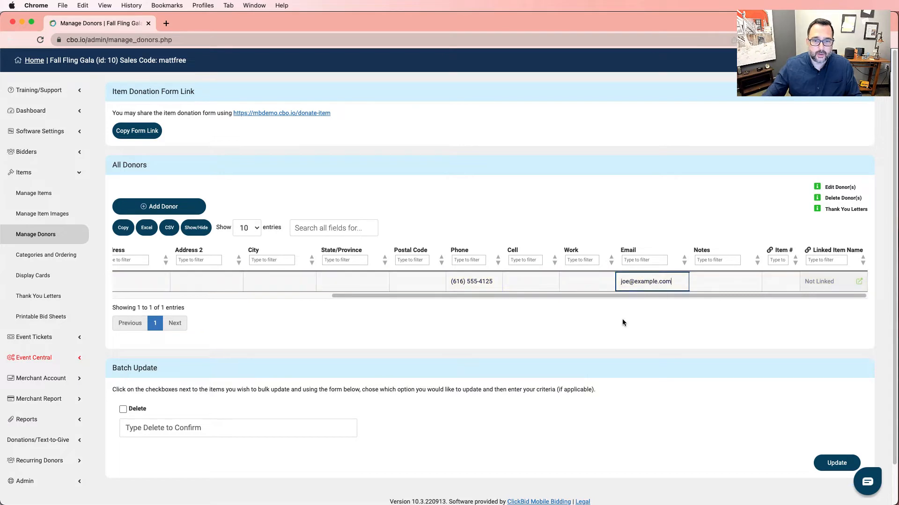
left_click_drag(625, 295, 425, 279)
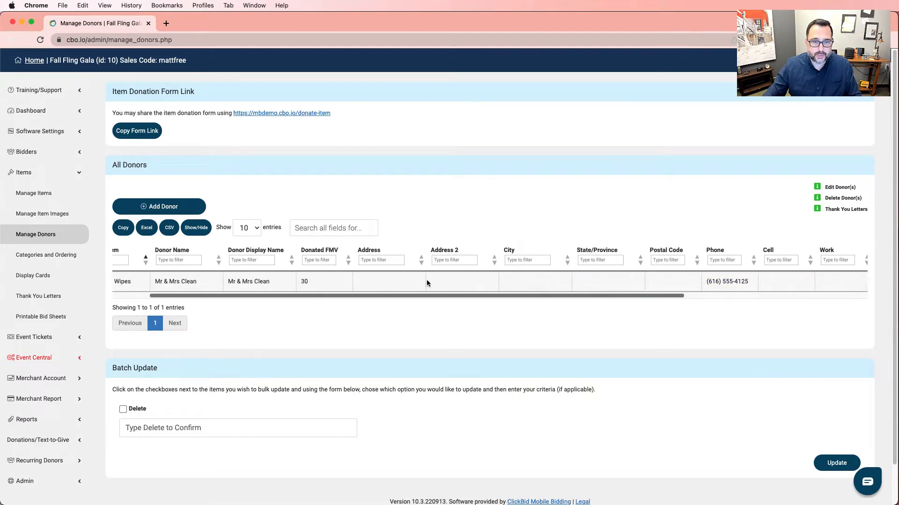
left_click(285, 282)
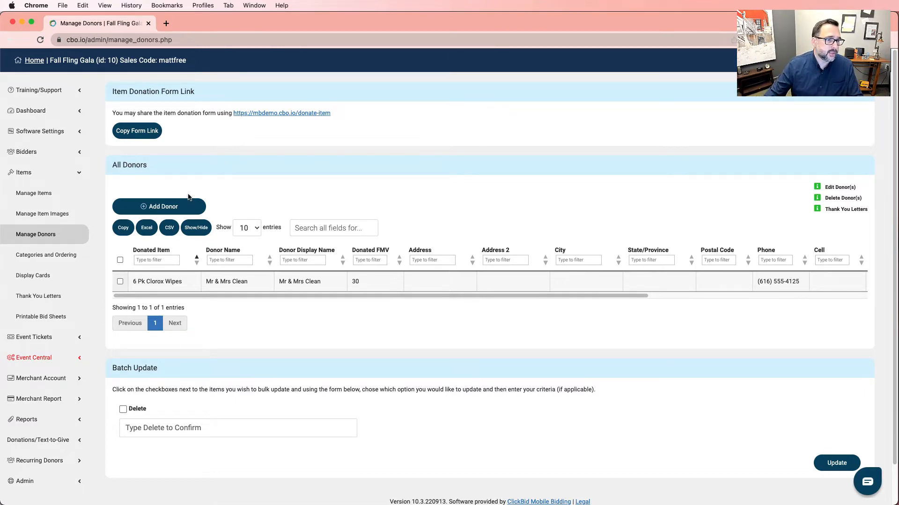
- Add a 'Selection of Wine in a basket' donor row with the donor's name, display name Annonymous, FMV 250
left_click(160, 205)
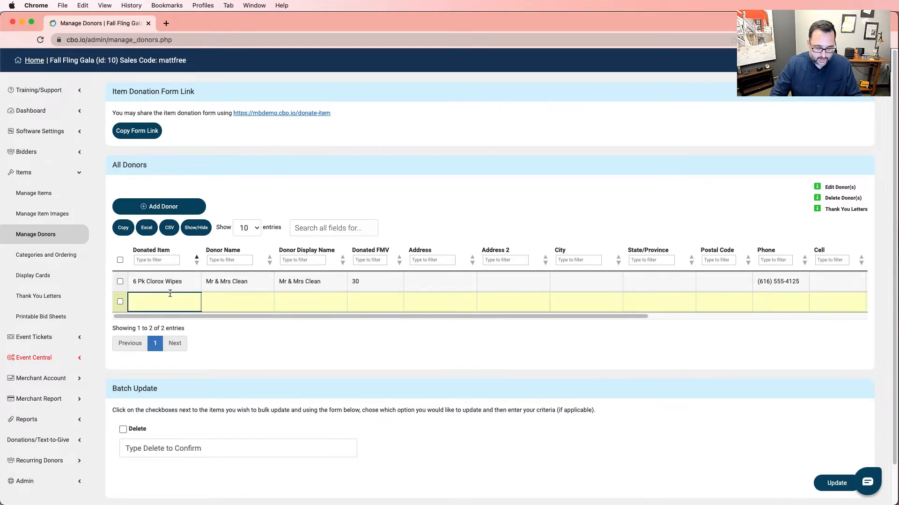
type("Sele")
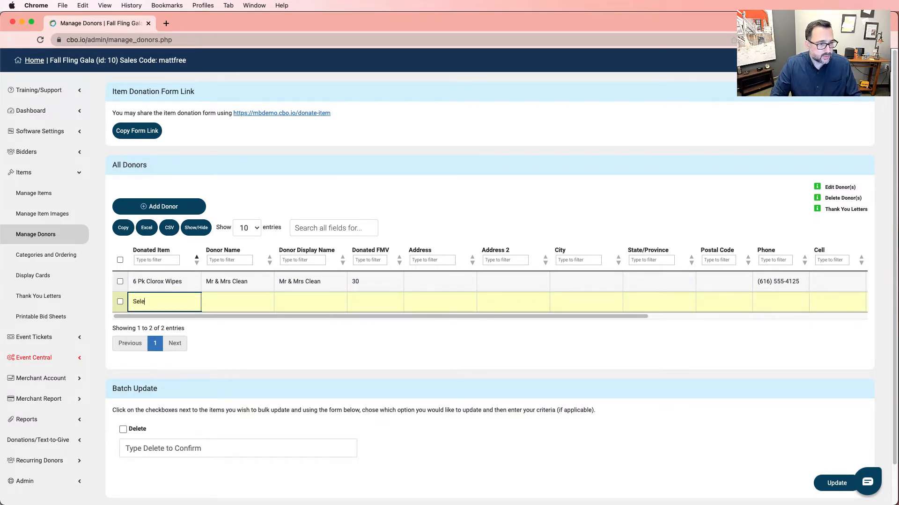
type("ction of Win")
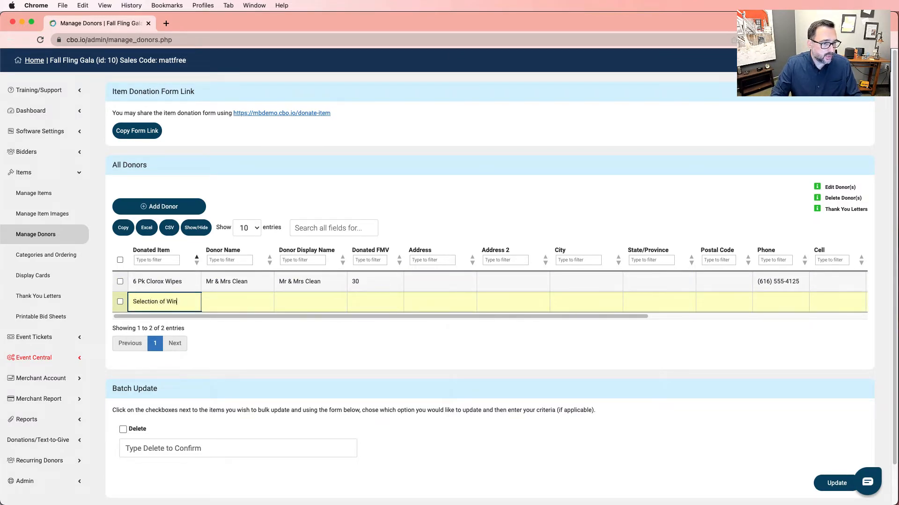
type("e in a basket")
key("Tab")
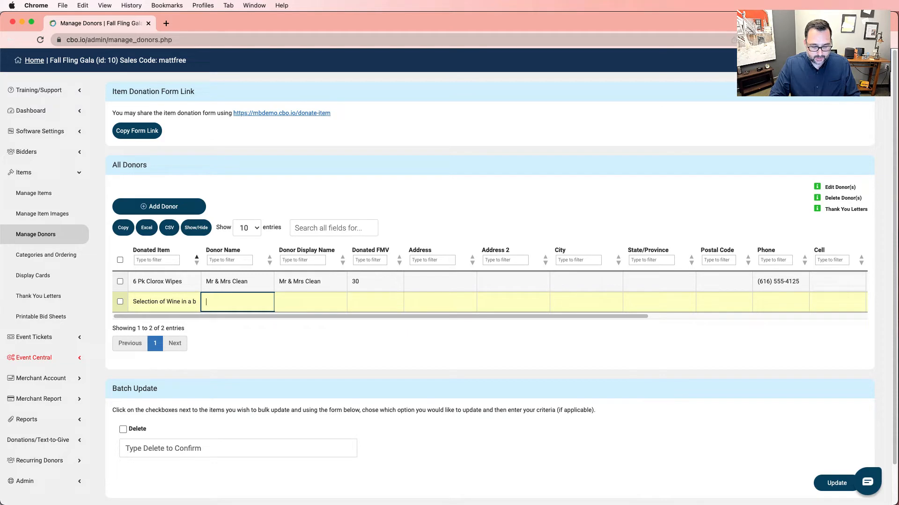
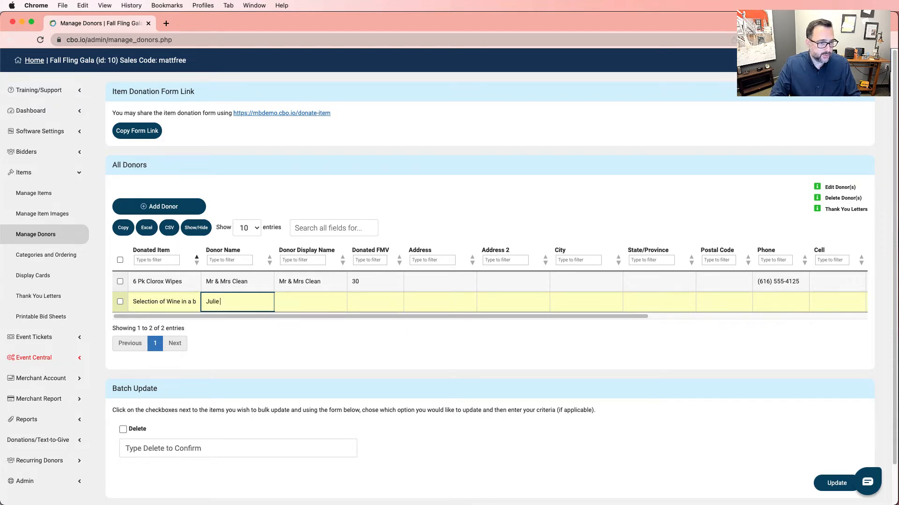
key("Tab")
type("Annon")
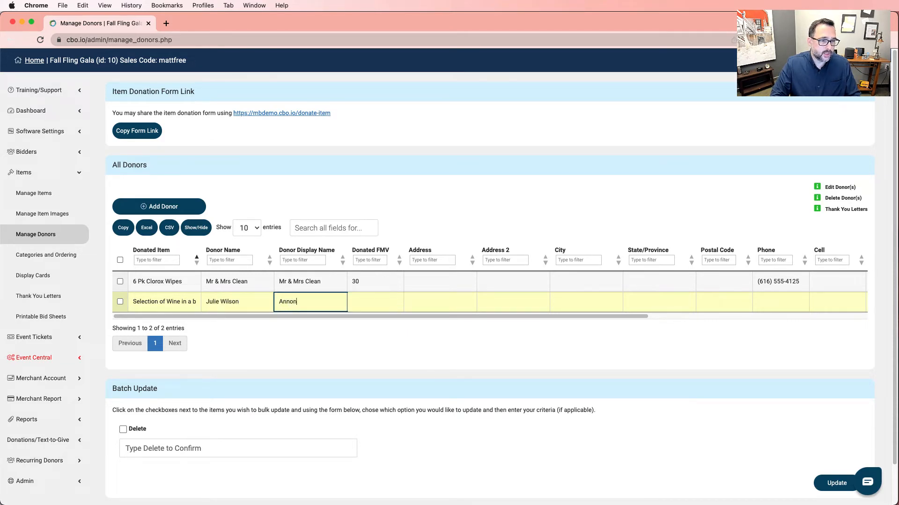
type("ymous")
key("Tab")
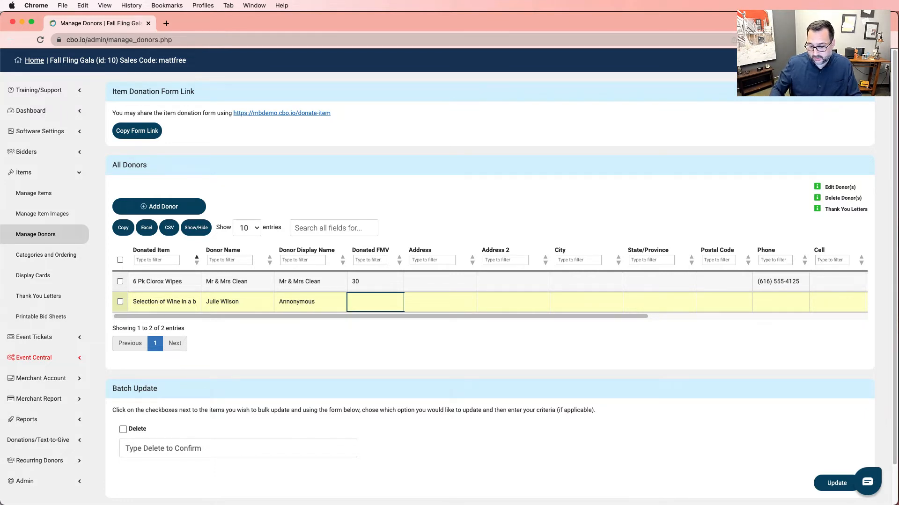
type("250")
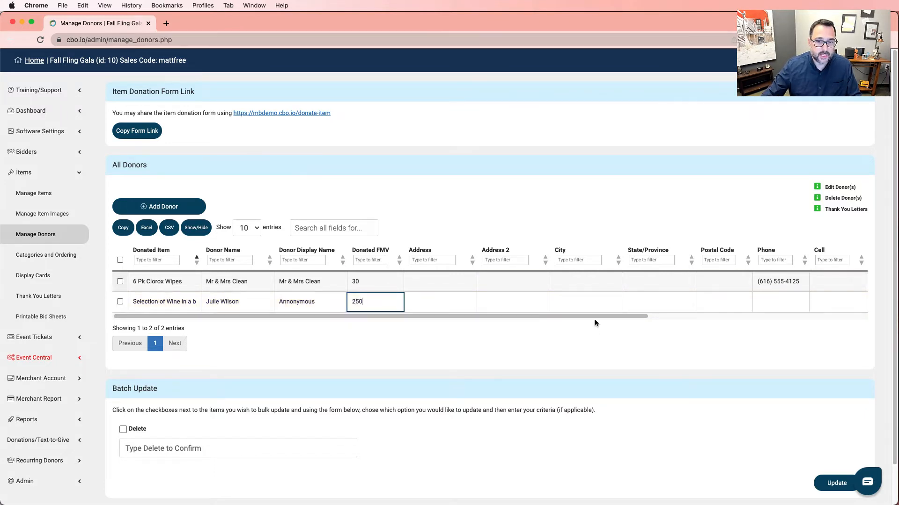
left_click_drag(595, 317, 832, 316)
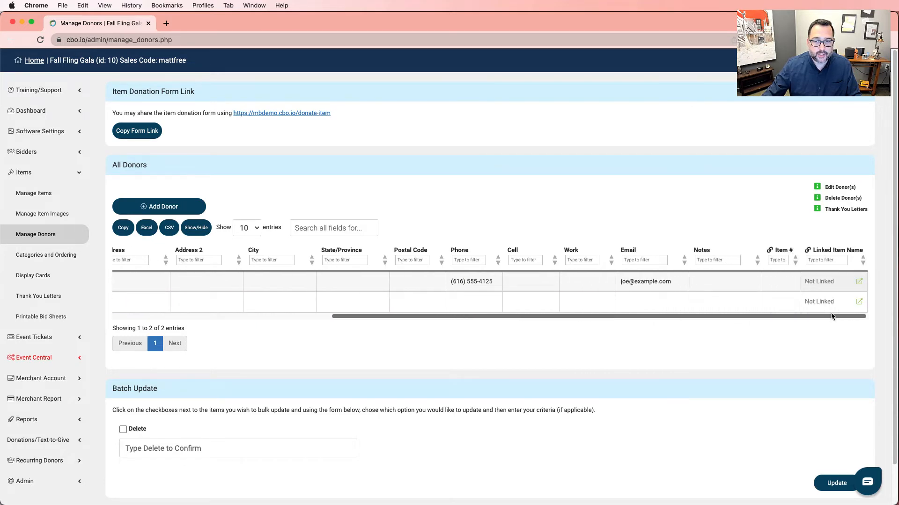
- Note 'Would be great to pair with a overnight at a local hotel' on the wine donation
left_click(691, 302)
left_click(565, 302)
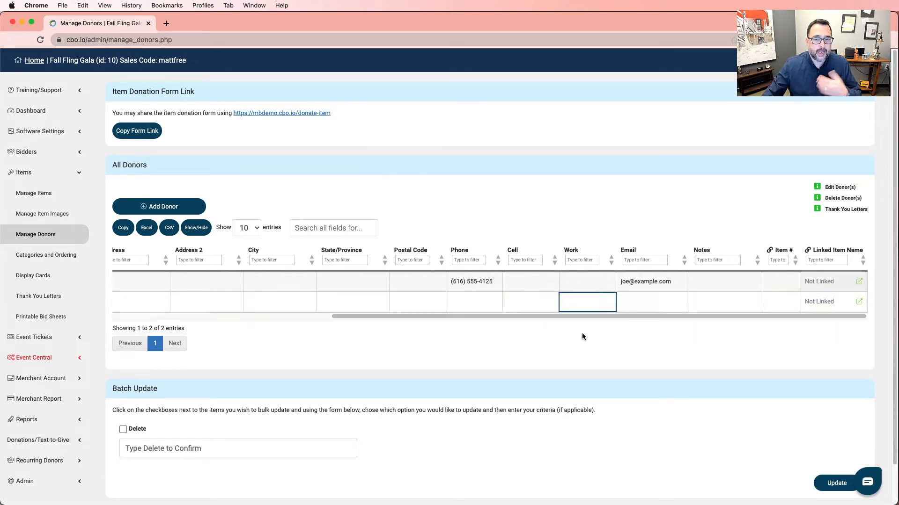
left_click(709, 302)
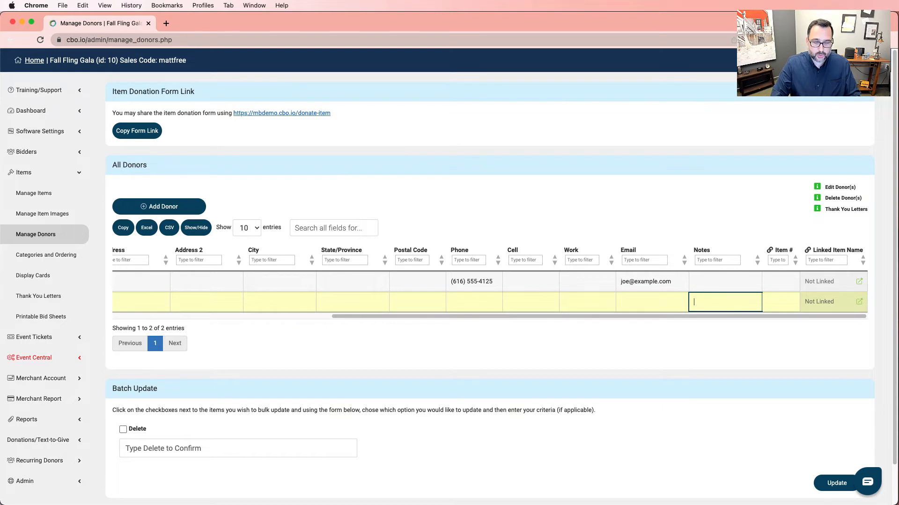
type("Would be ")
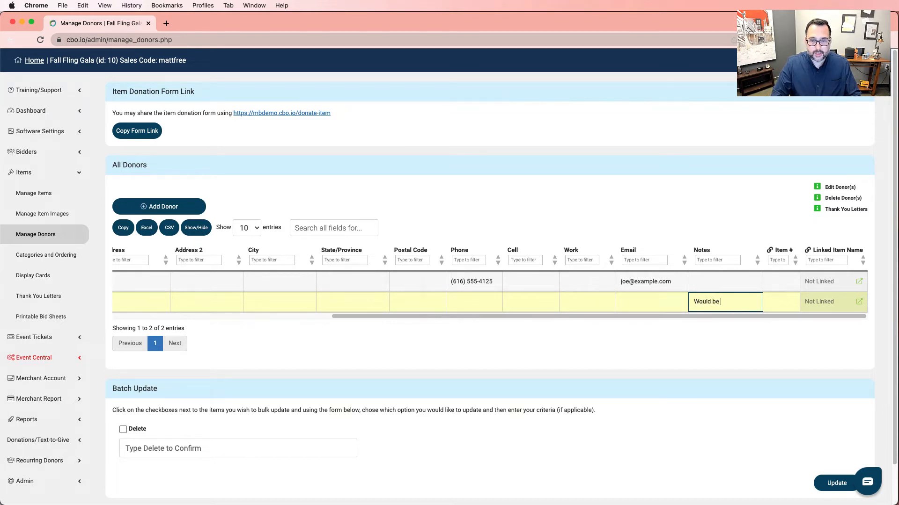
type("great to pair with a")
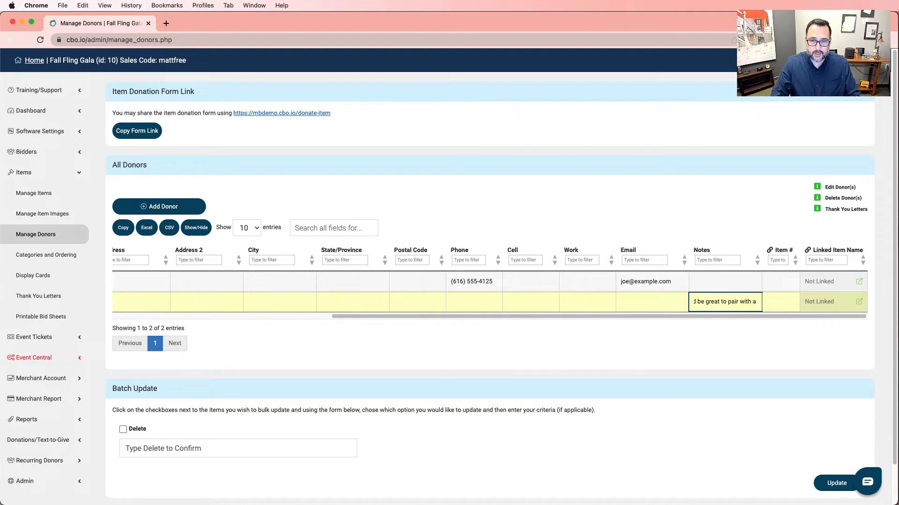
type(" w")
key("BackSpace")
type("o")
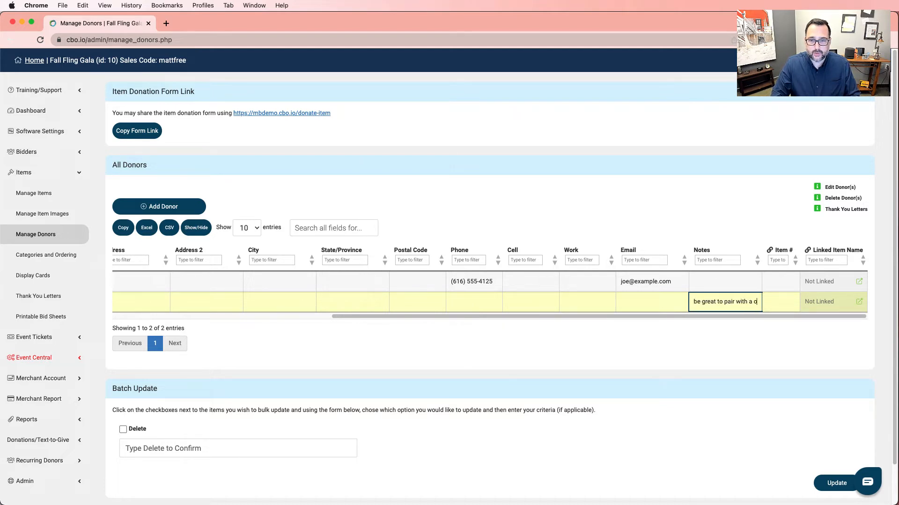
type("vernight at a ")
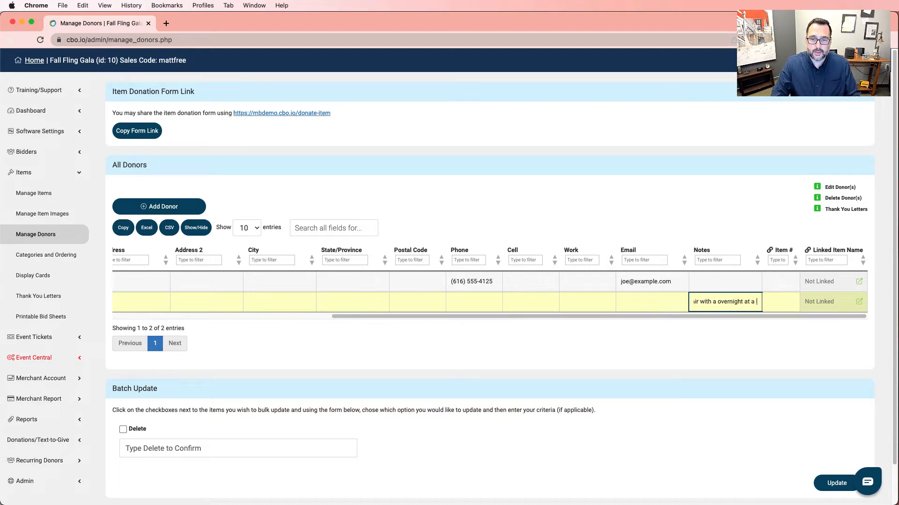
type("local hotel")
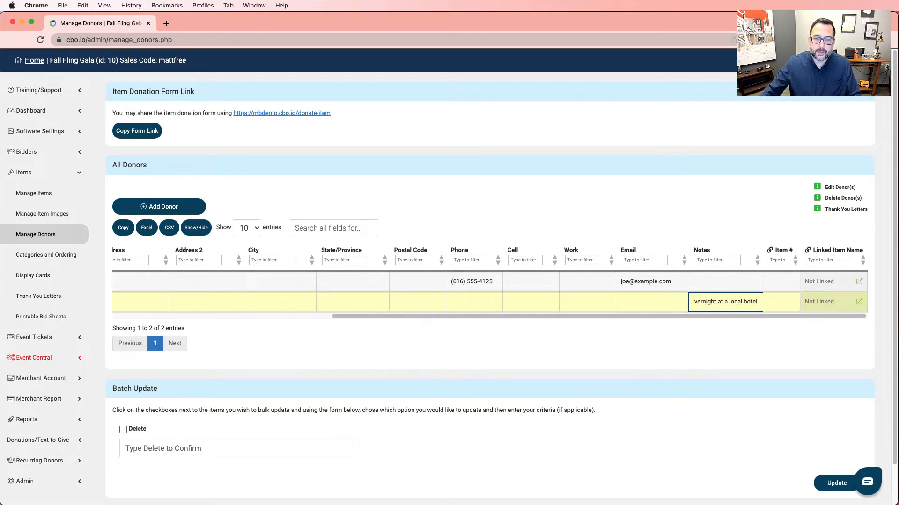
- Note 'Looking for a set of paper towels' on the wipes donation and add a blank donor row
left_click(744, 284)
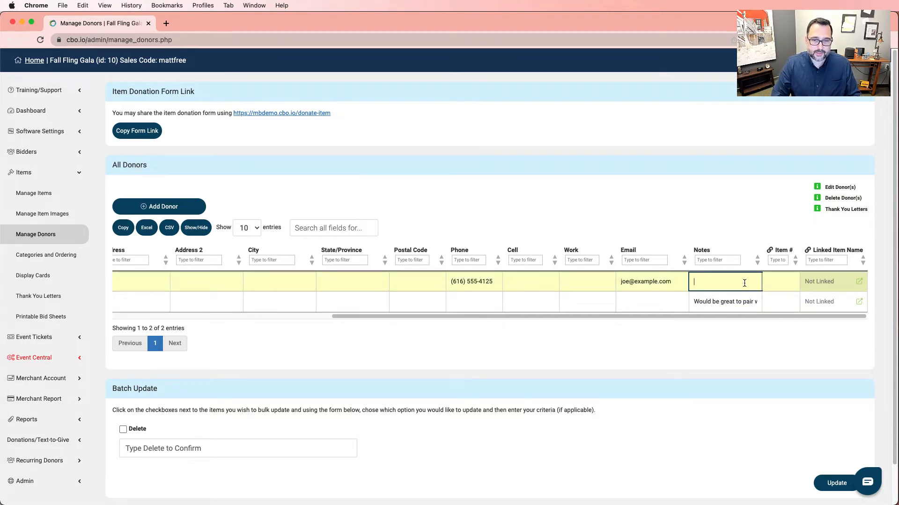
type("Looking for a")
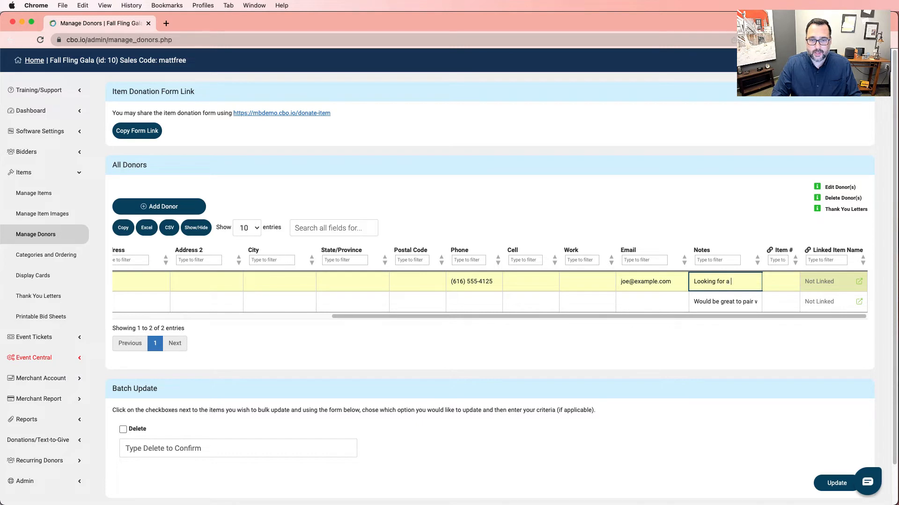
type(" set of pa")
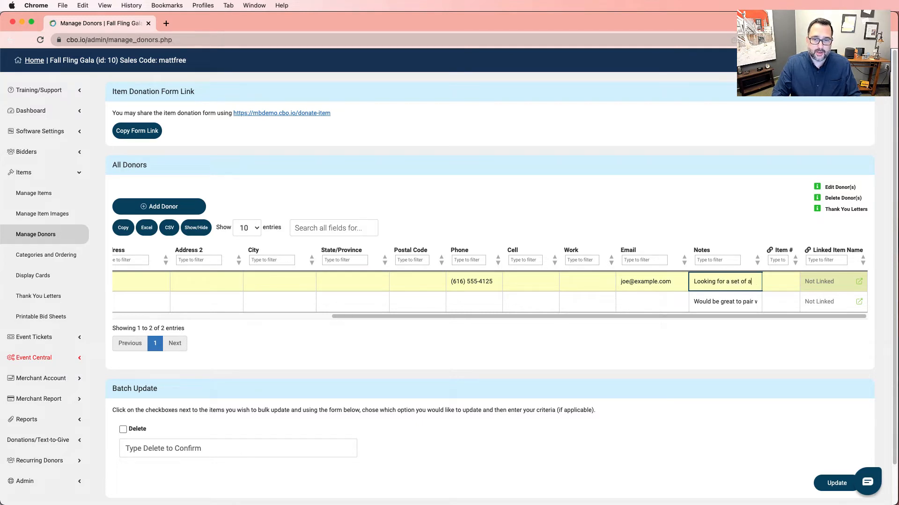
type("per towels.")
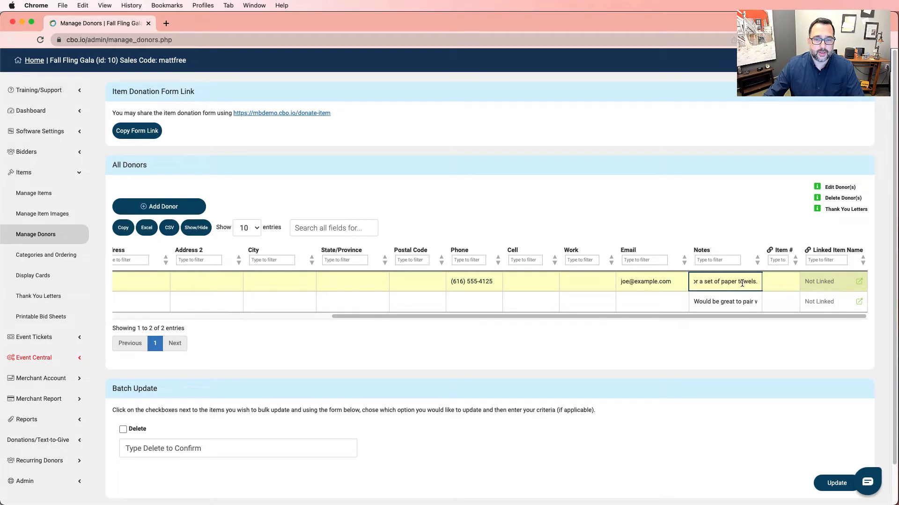
left_click(641, 302)
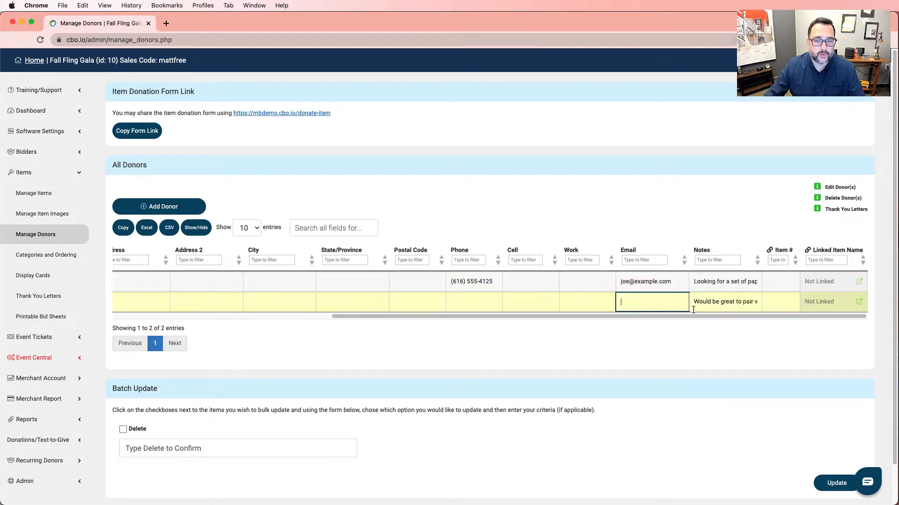
left_click_drag(693, 318, 389, 318)
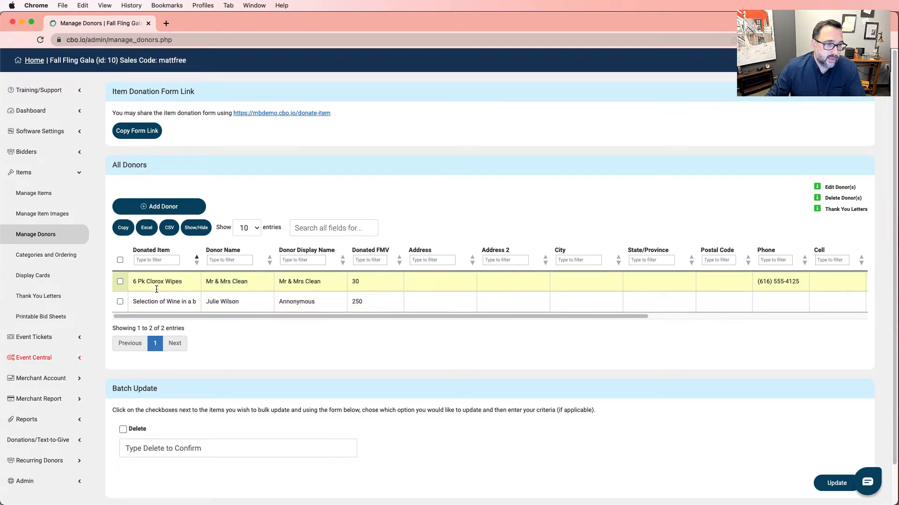
left_click(160, 208)
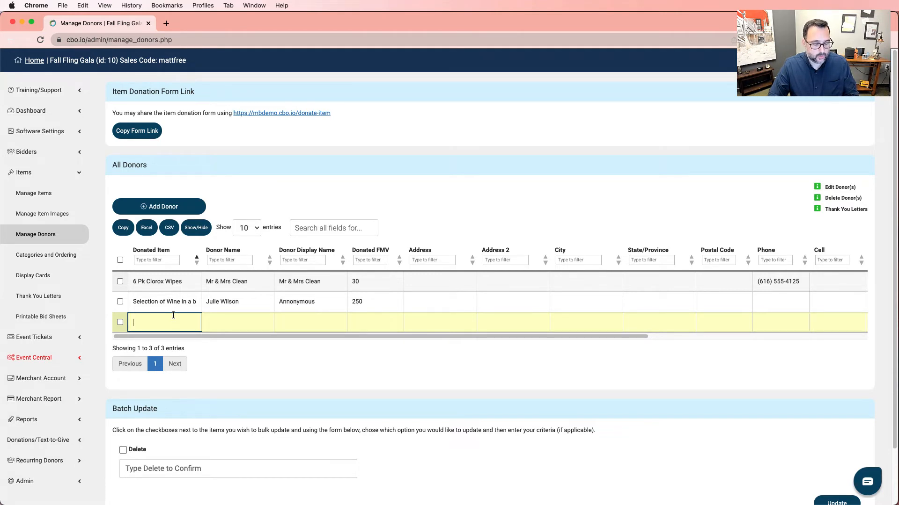
- Fill the row with 1 Month HouseCleaning (2 visits), the donor's name, display name Sparkle Homes, FMV 500
type("1 Month Hous")
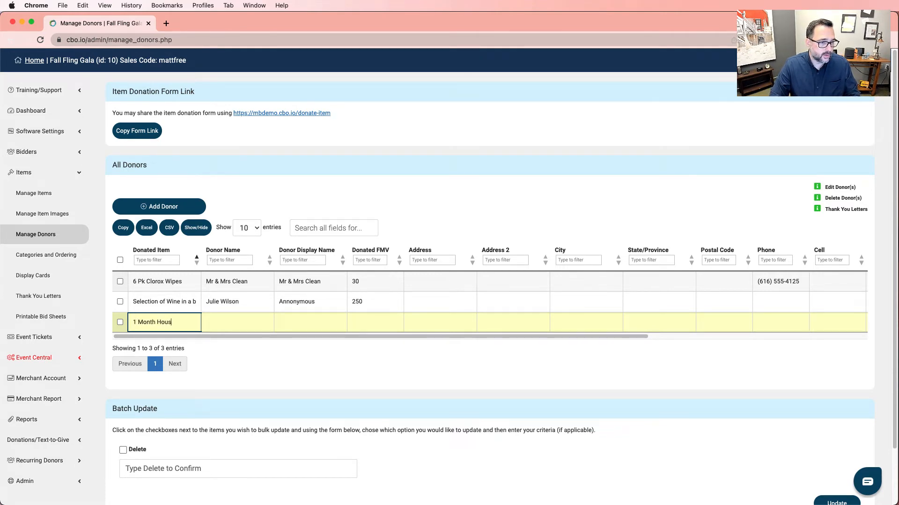
type("eCleaning")
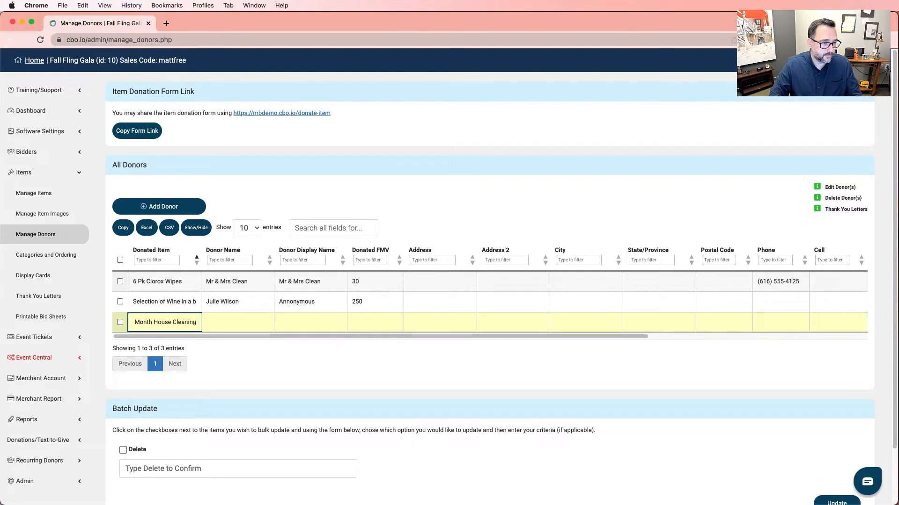
type(" (")
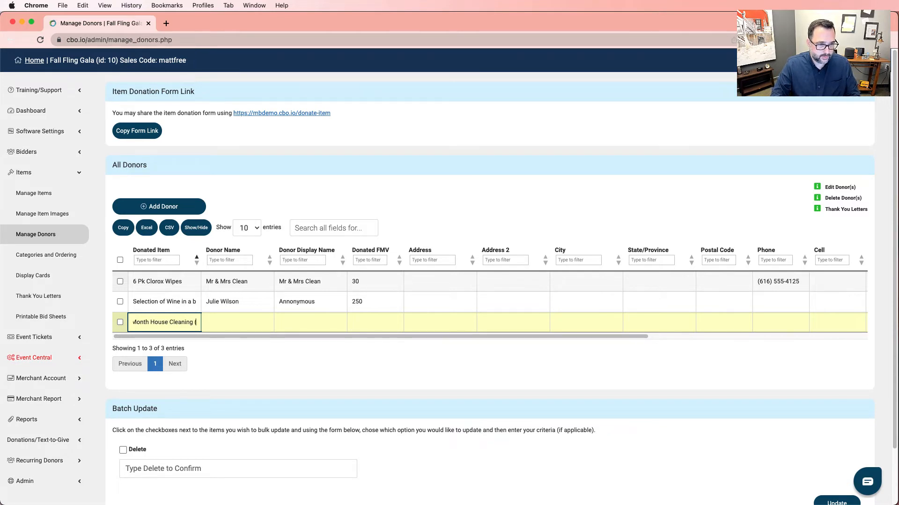
type("2 visits)")
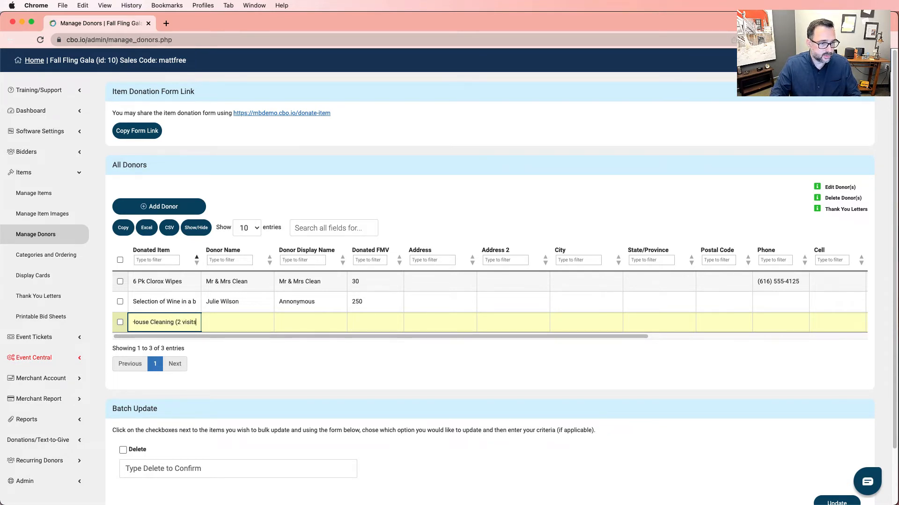
key("Tab")
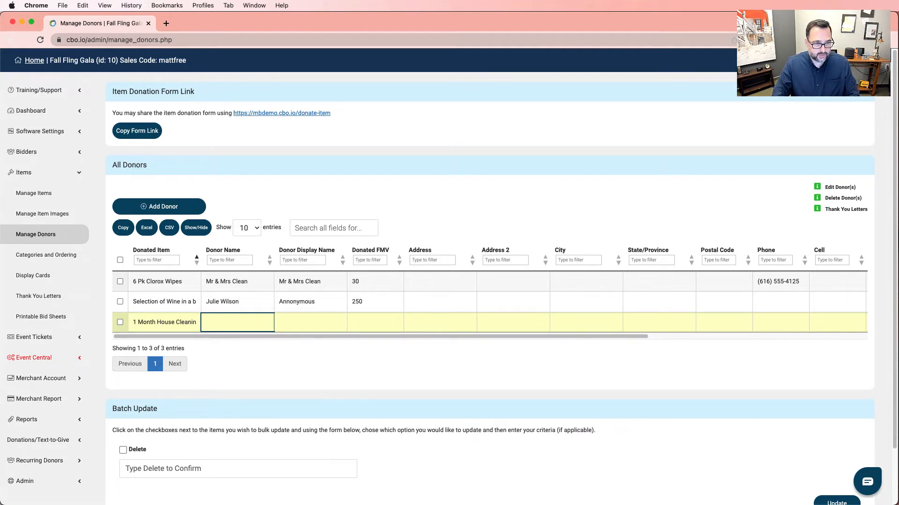
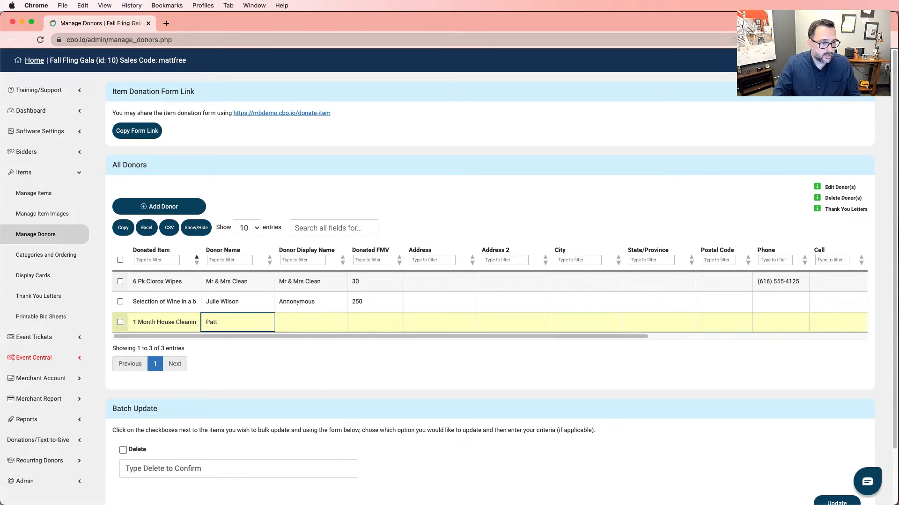
key("Tab")
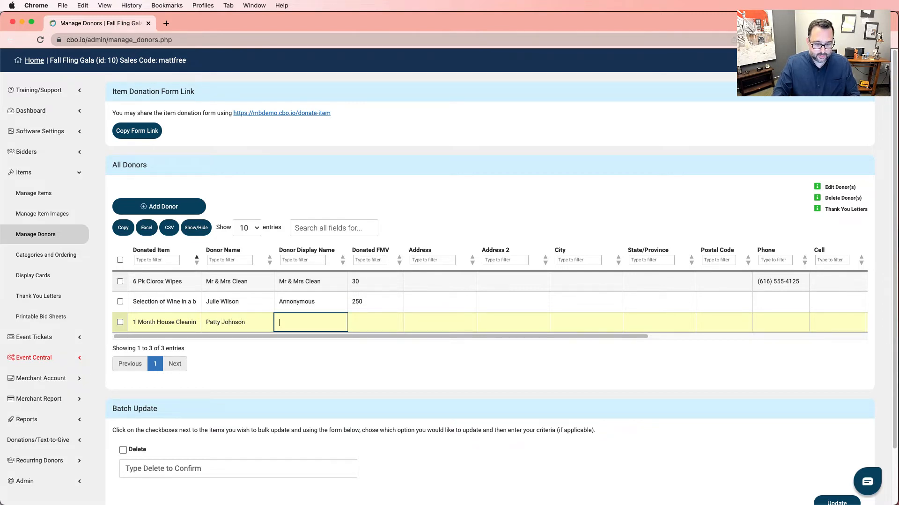
type("Sparkle ")
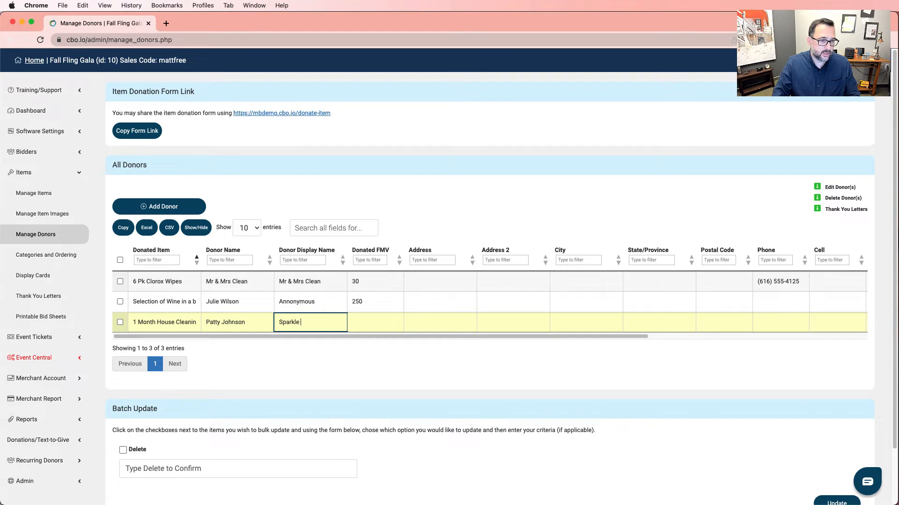
type("Homes")
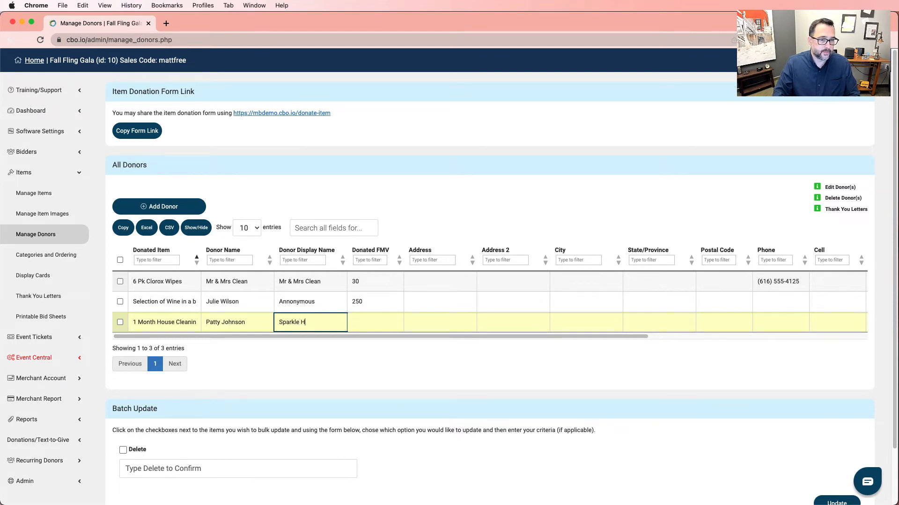
left_click(263, 322)
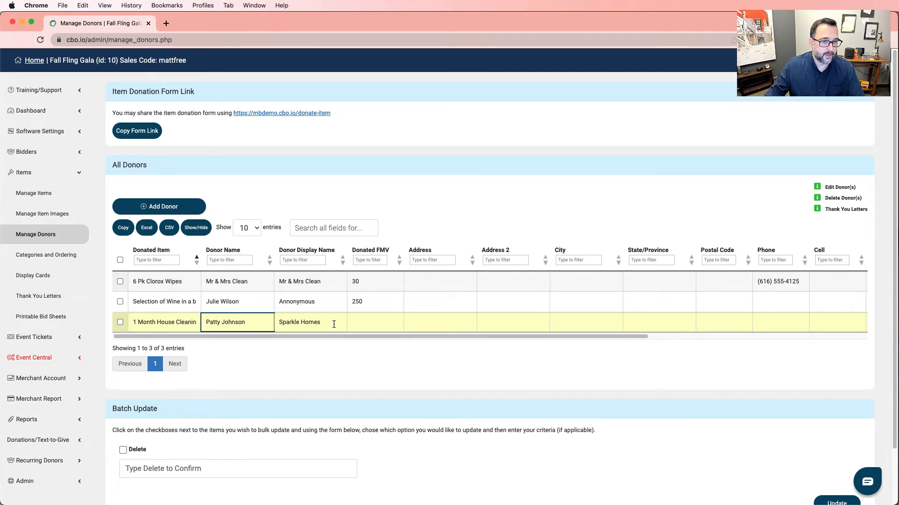
left_click(392, 326)
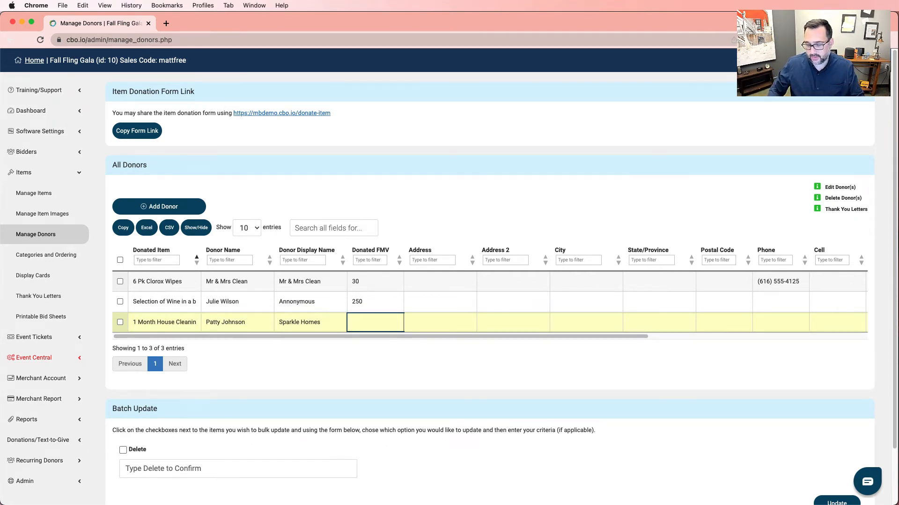
type("500")
left_click(455, 322)
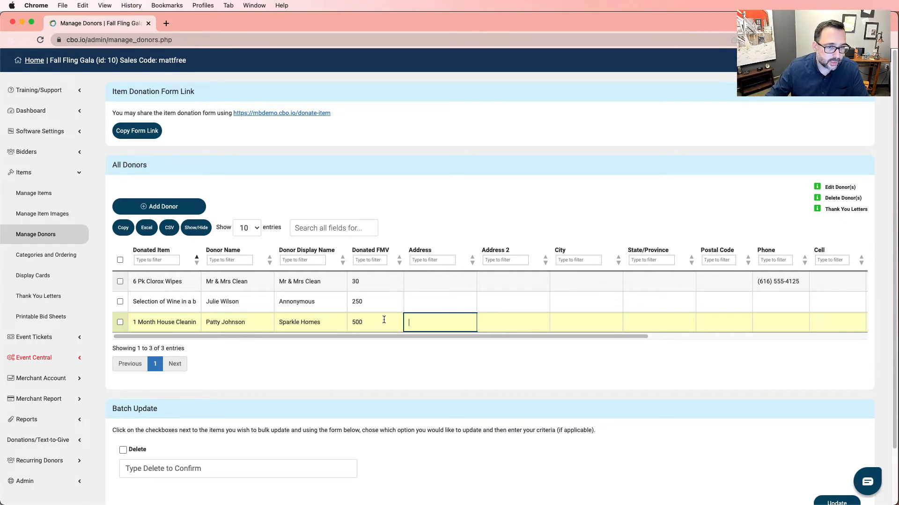
mouse_move(406, 336)
left_mouse_down()
mouse_move(688, 338)
mouse_move(407, 349)
left_mouse_up()
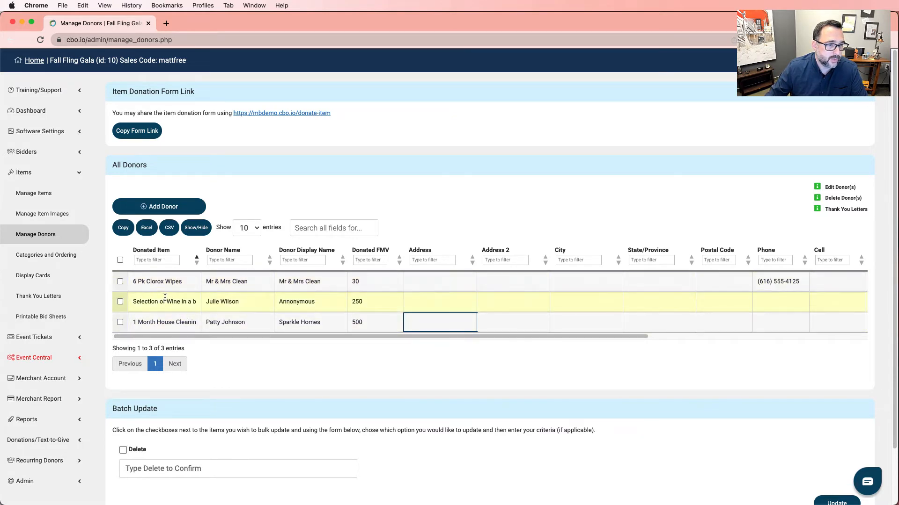
- Create a new auction item named Spic and Span with status Active
left_click(42, 197)
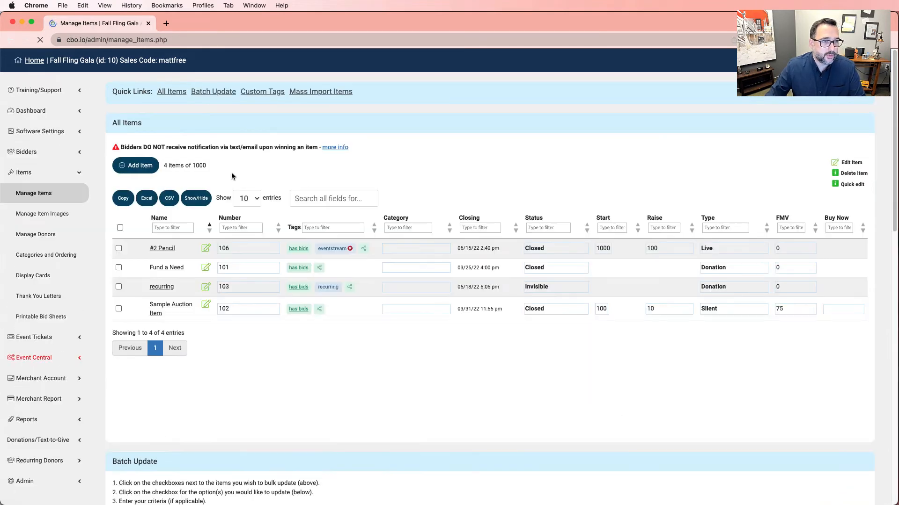
left_click(141, 165)
left_click(213, 194)
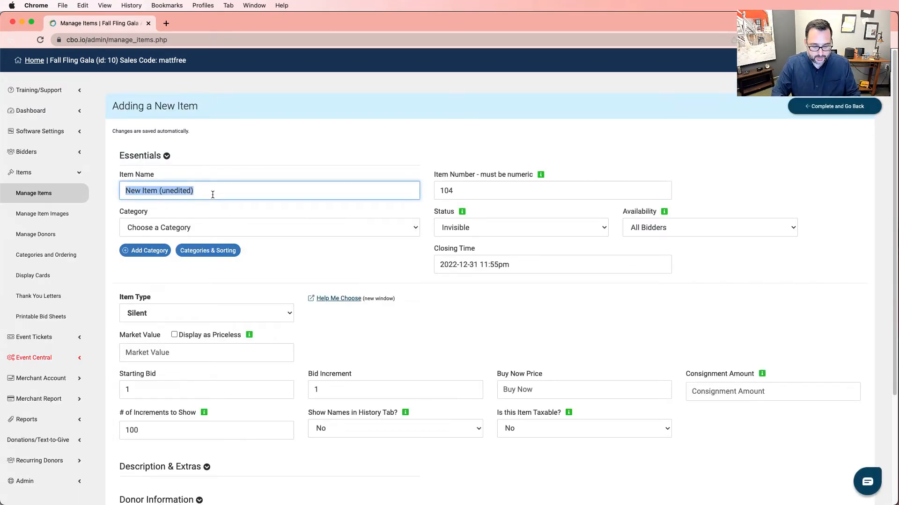
type("Spic and ")
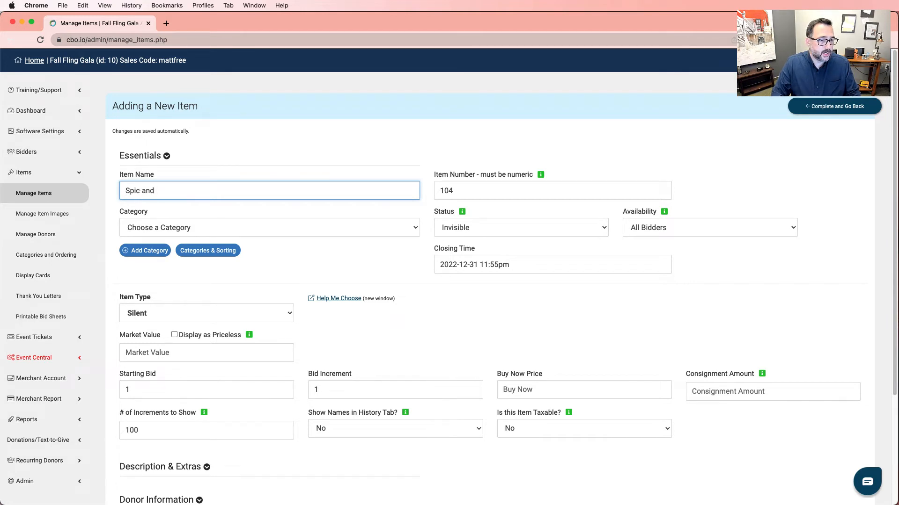
type("Span")
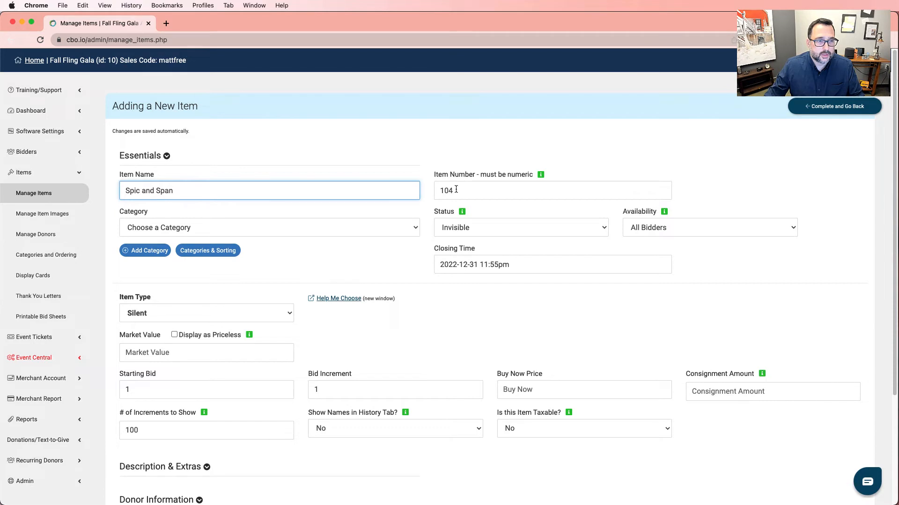
left_click(468, 227)
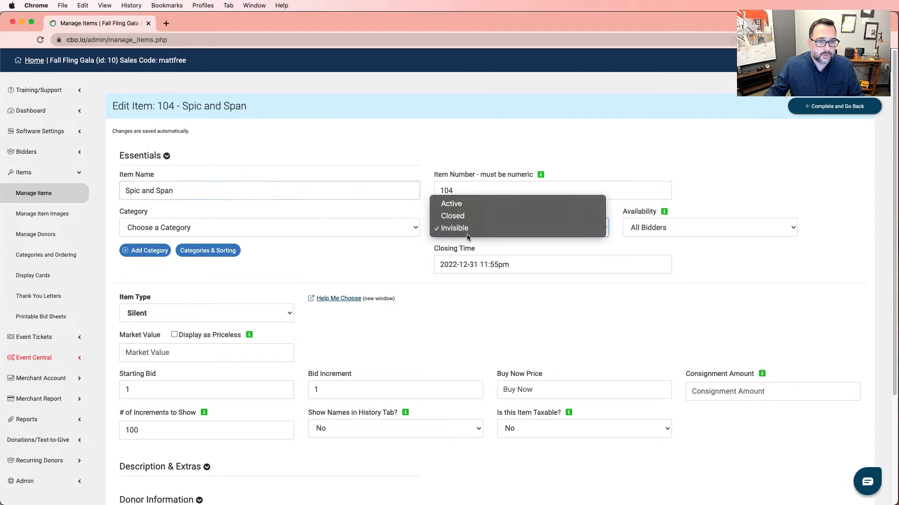
left_click(468, 203)
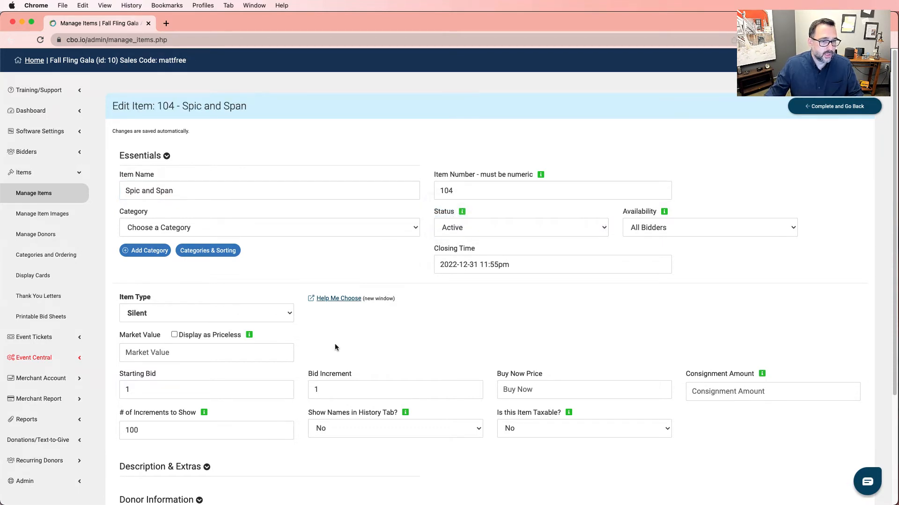
- Set its starting bid 100, increment 50 and buy-now price 600, then save the item
left_click(181, 391)
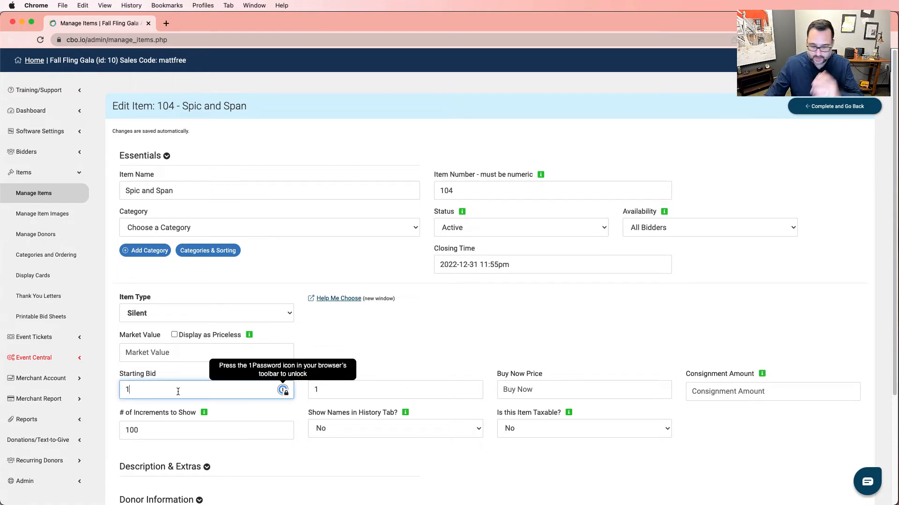
type("00")
key("Tab")
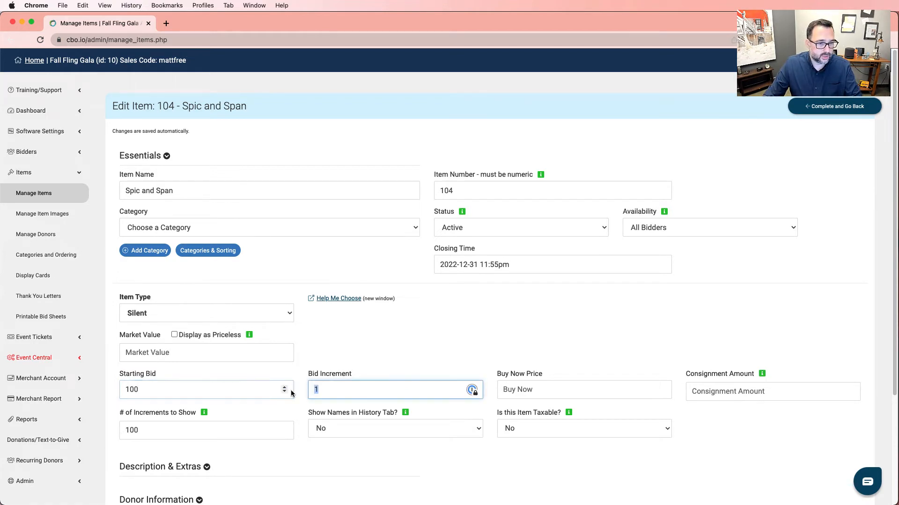
type("50")
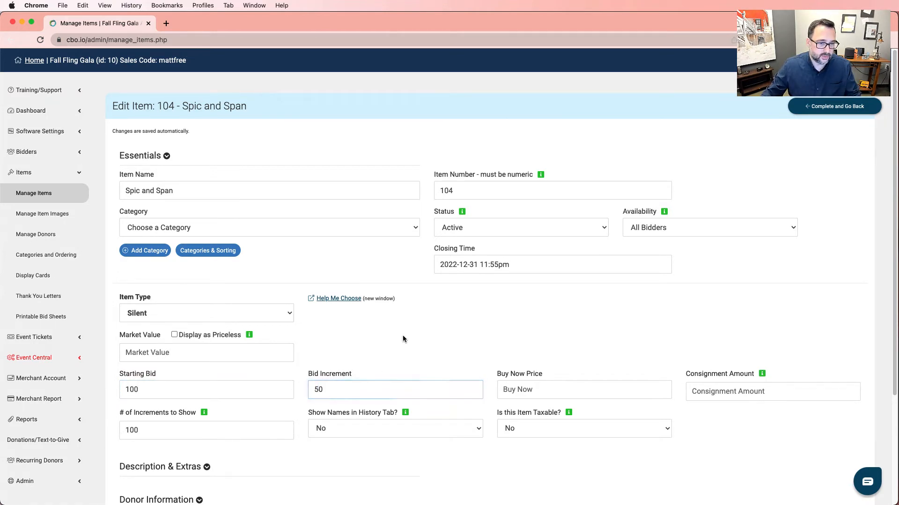
left_click(403, 335)
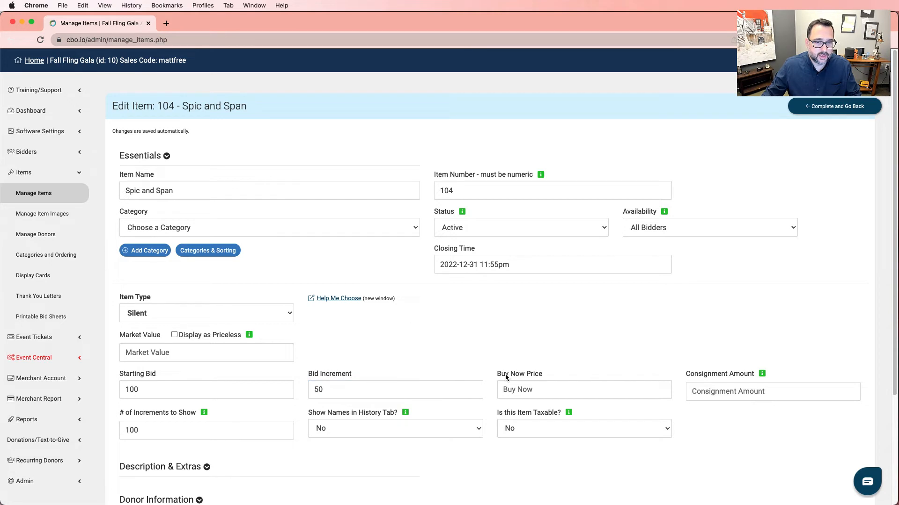
left_click(536, 390)
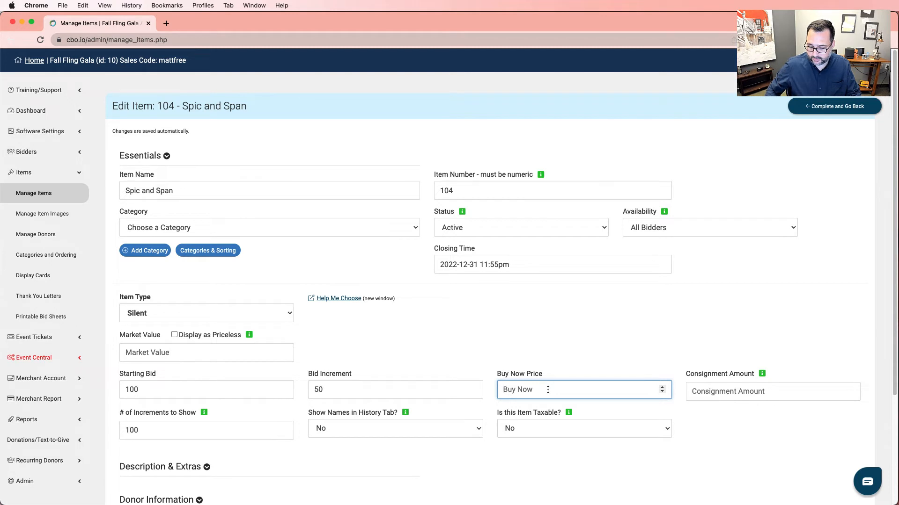
type("600")
left_click(549, 358)
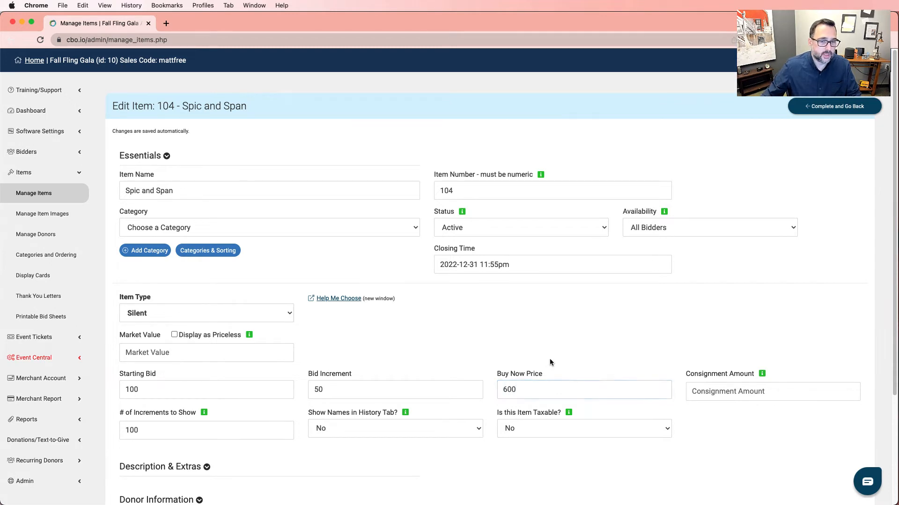
scroll(514, 356, "down", 2)
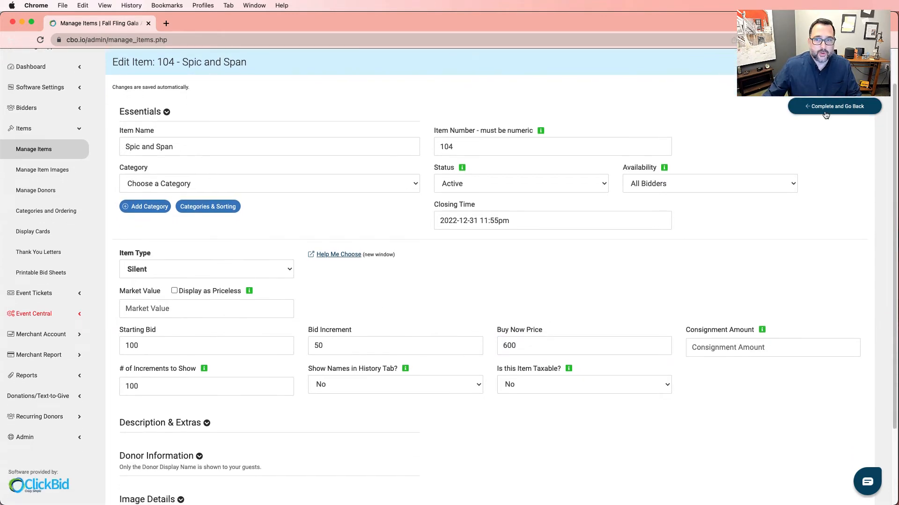
left_click(826, 109)
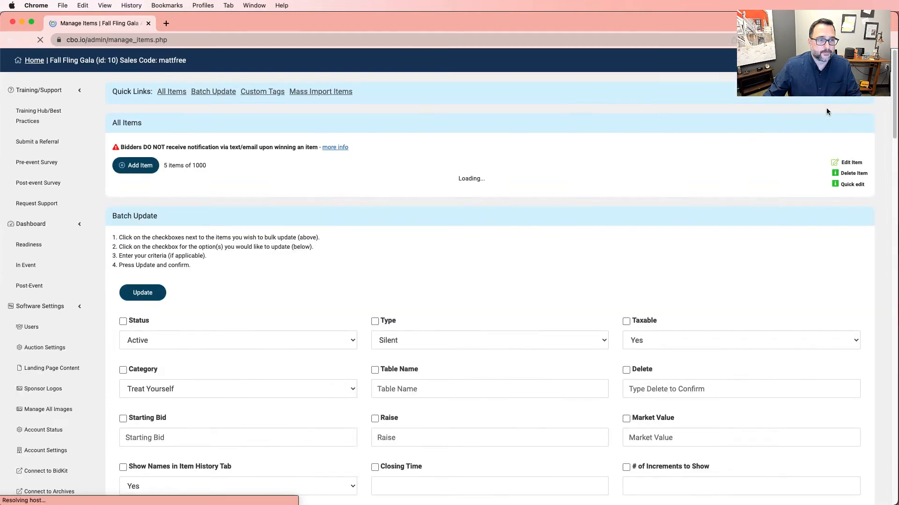
- In Manage Donors, link the first and third donors to item 104 Spic and Span
left_click(49, 231)
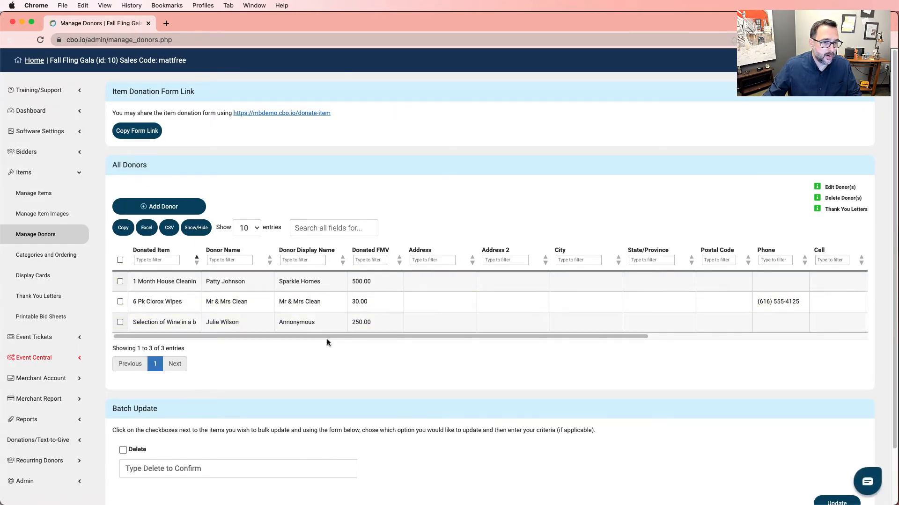
left_click_drag(327, 339, 555, 336)
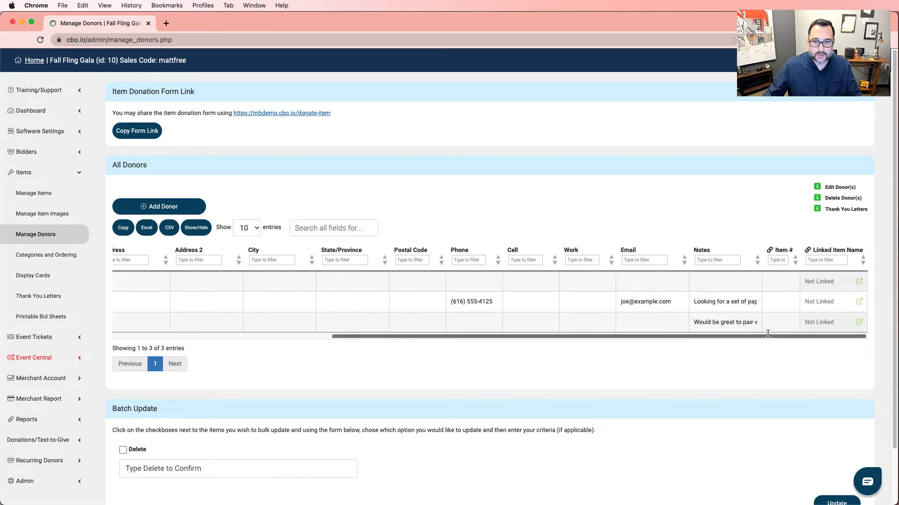
left_click(773, 286)
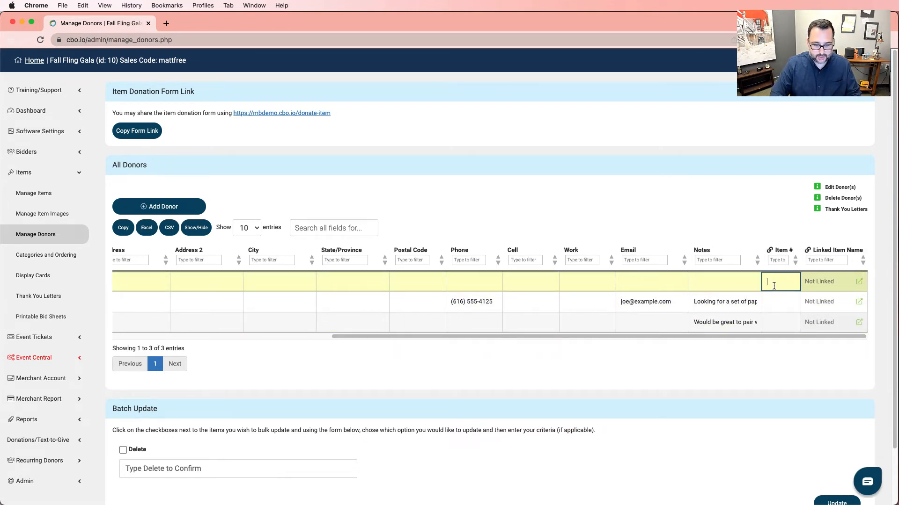
type("104")
left_click(775, 296)
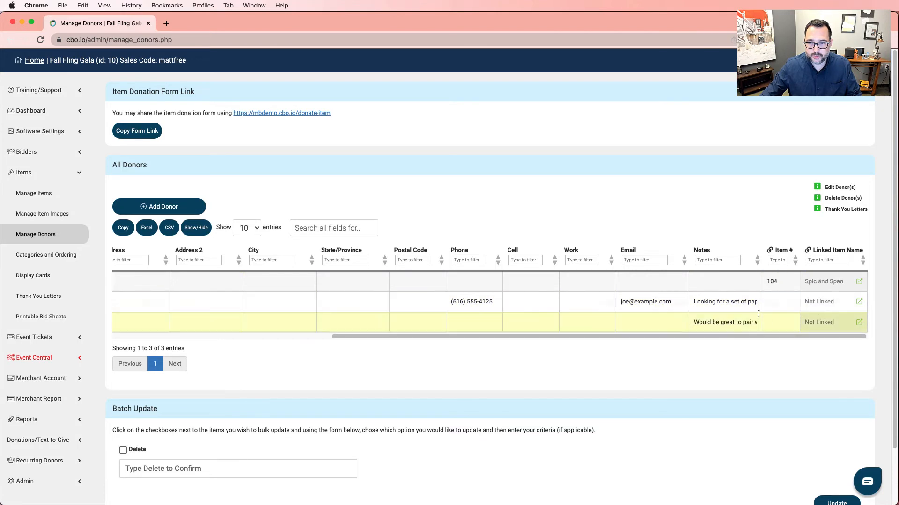
left_click(771, 323)
type("sp")
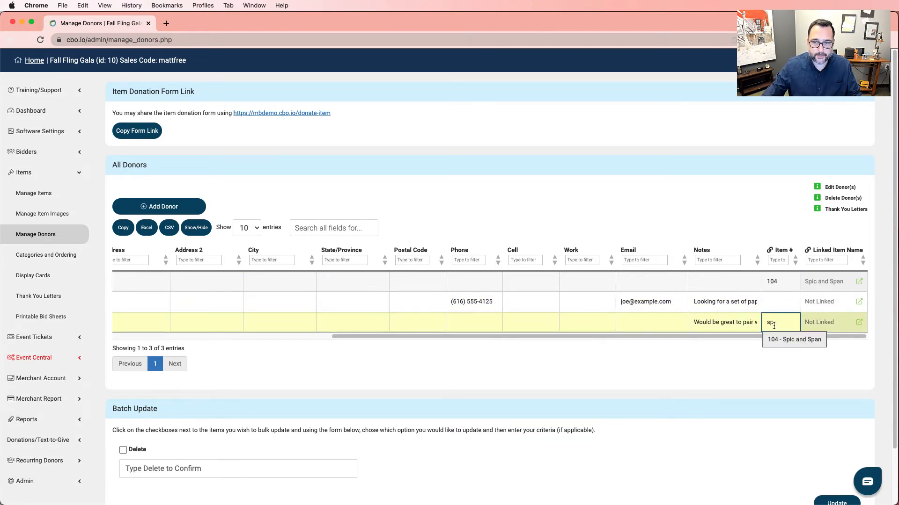
left_click(777, 339)
left_click(761, 328)
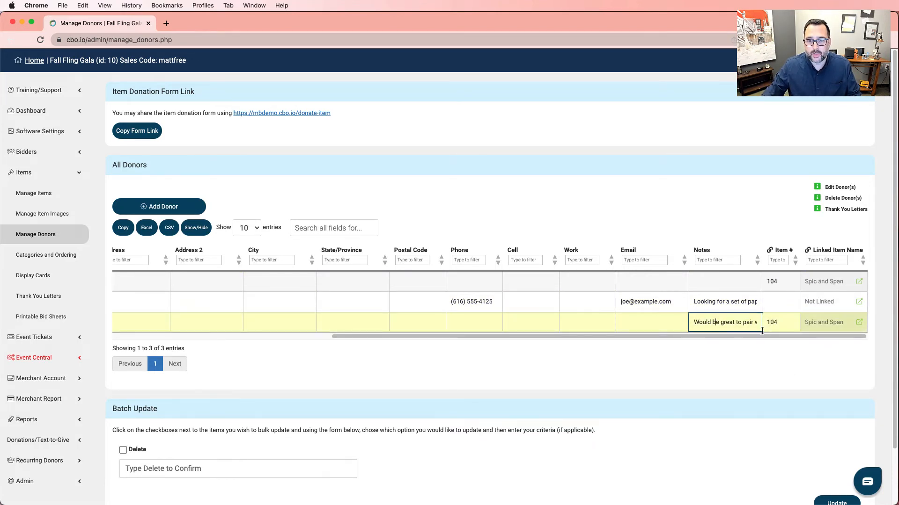
- Sort the donors table by Item # and return to Manage Items
left_click_drag(762, 336, 245, 340)
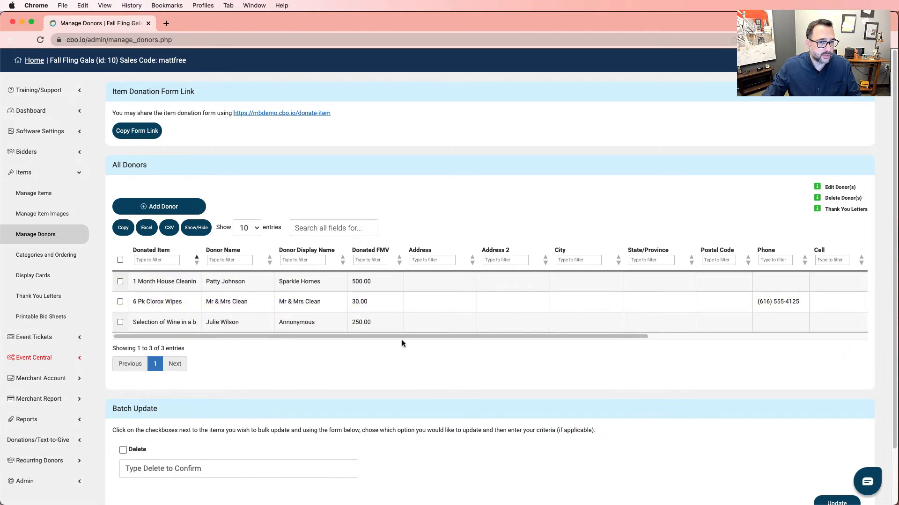
left_click_drag(401, 340, 620, 337)
left_click(794, 261)
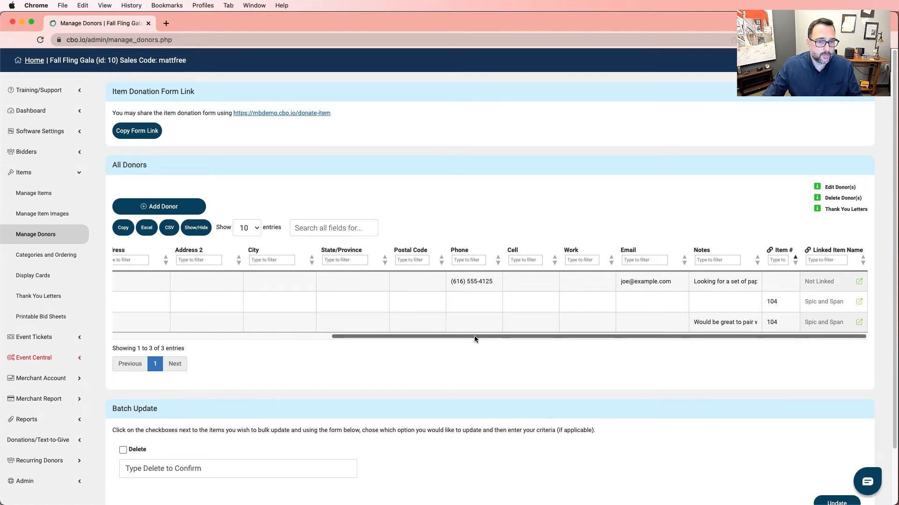
left_click_drag(474, 335, 189, 339)
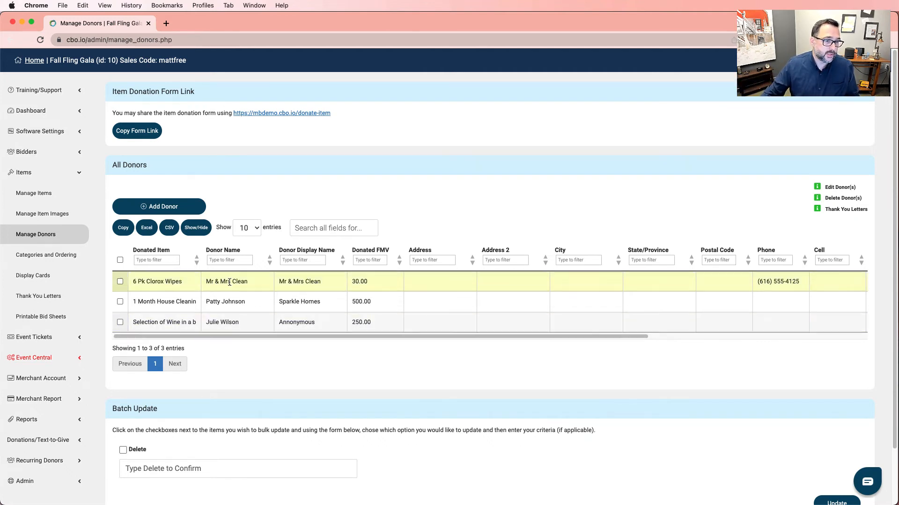
left_click(152, 326)
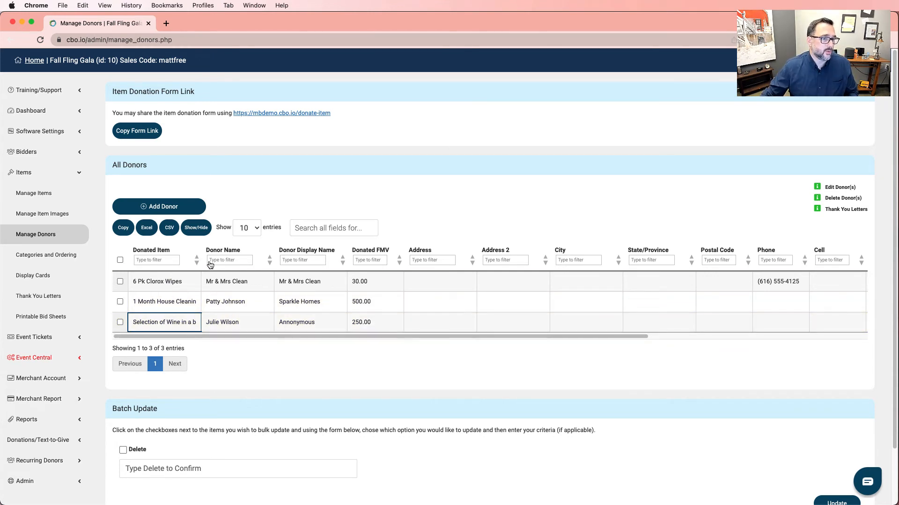
left_click(295, 197)
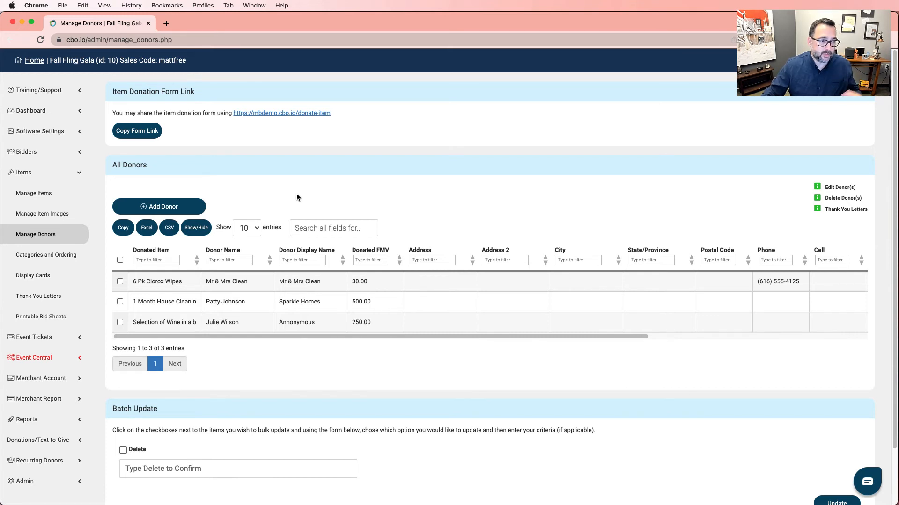
left_click(33, 192)
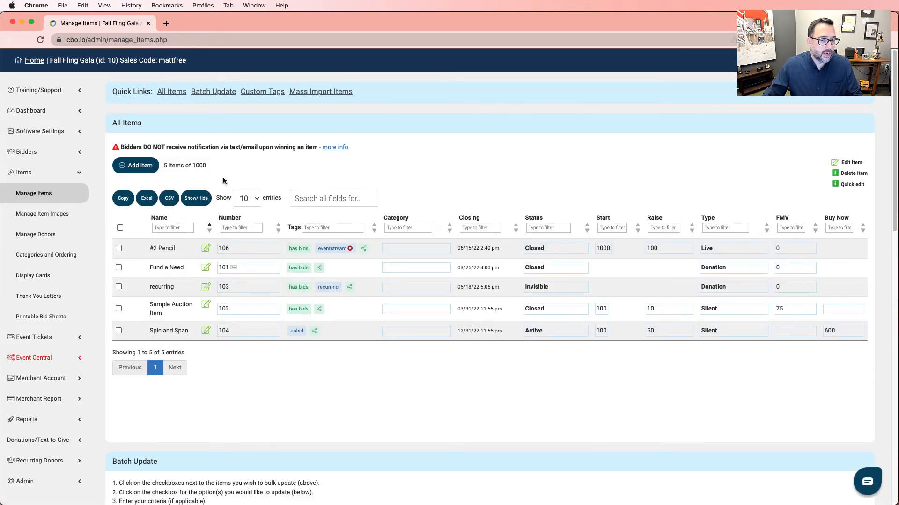
- Create a new auction item named Wine and Dine with status Active
left_click(148, 166)
left_click(233, 189)
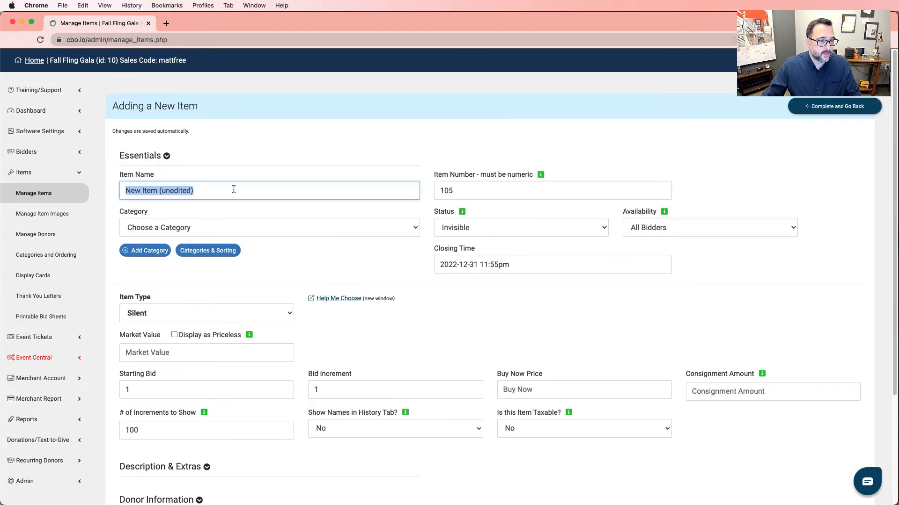
type("Wine and D")
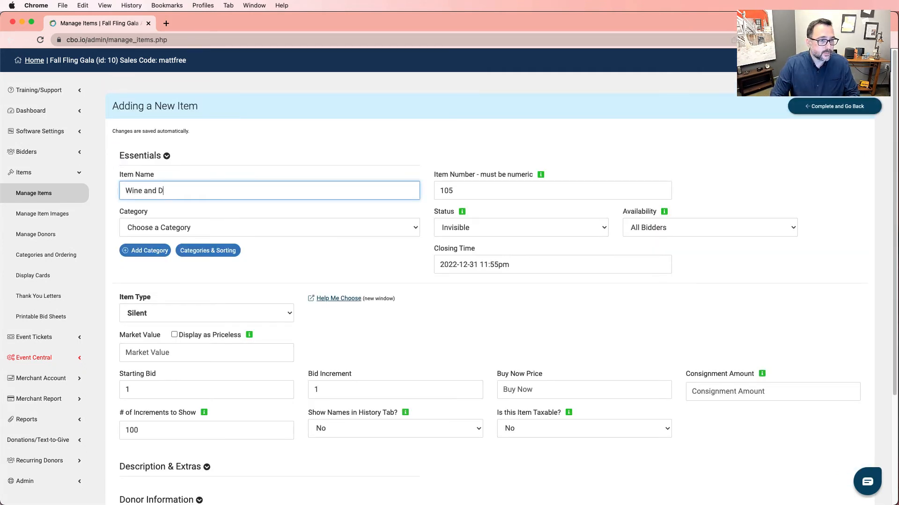
type("ine")
left_click(522, 227)
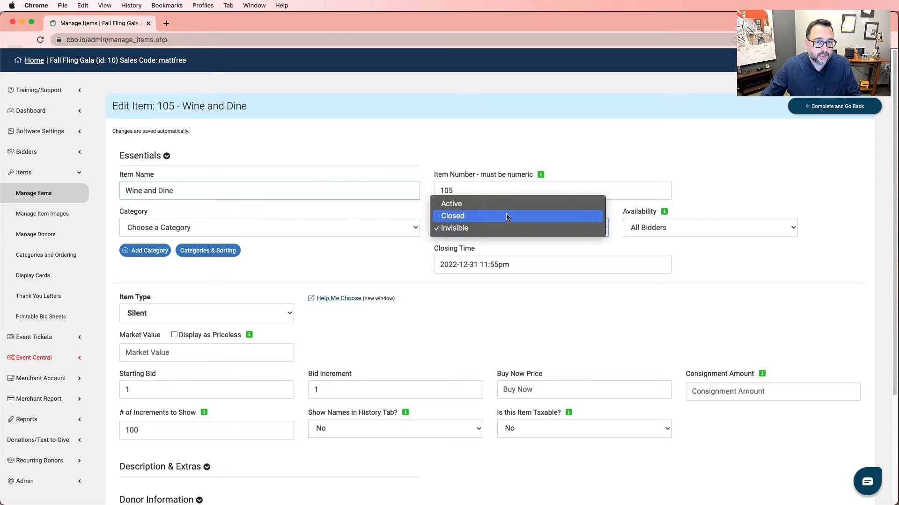
left_click(506, 203)
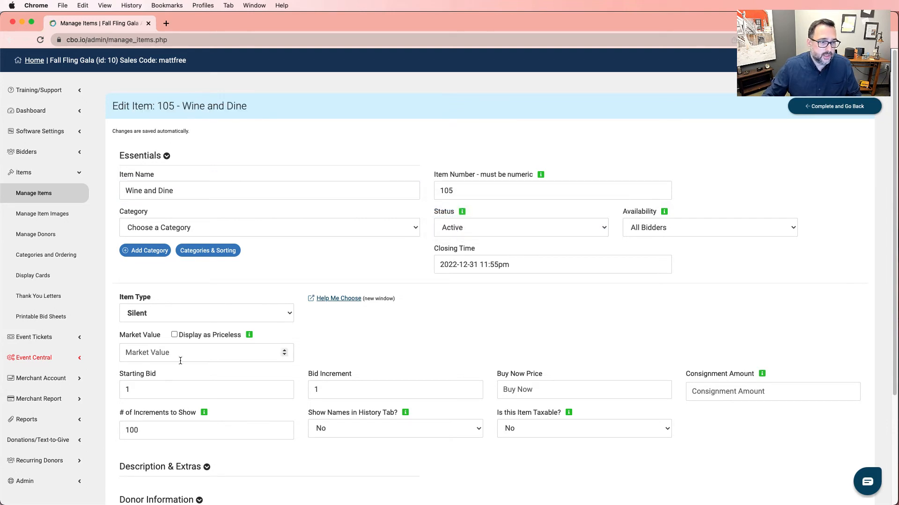
- Give Wine and Dine starting bid 250, increment 25, market value 500 and buy-now 600
left_click(169, 384)
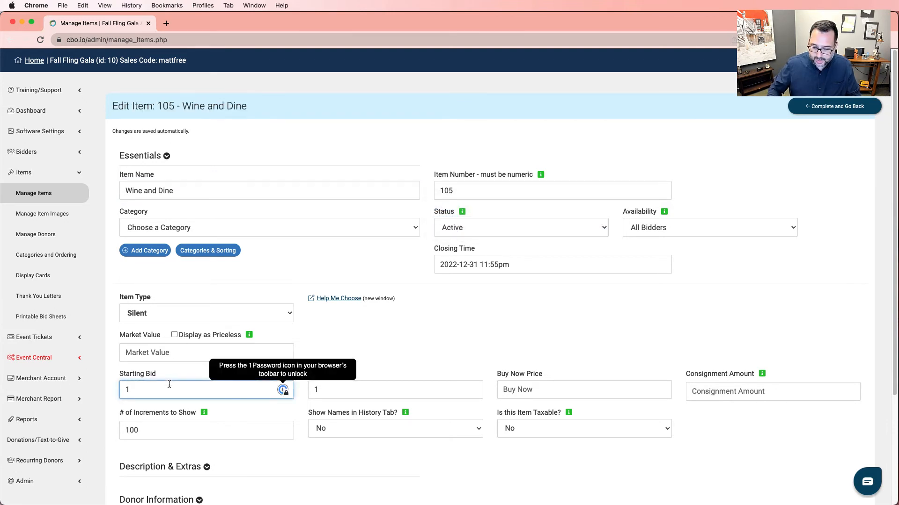
type("250")
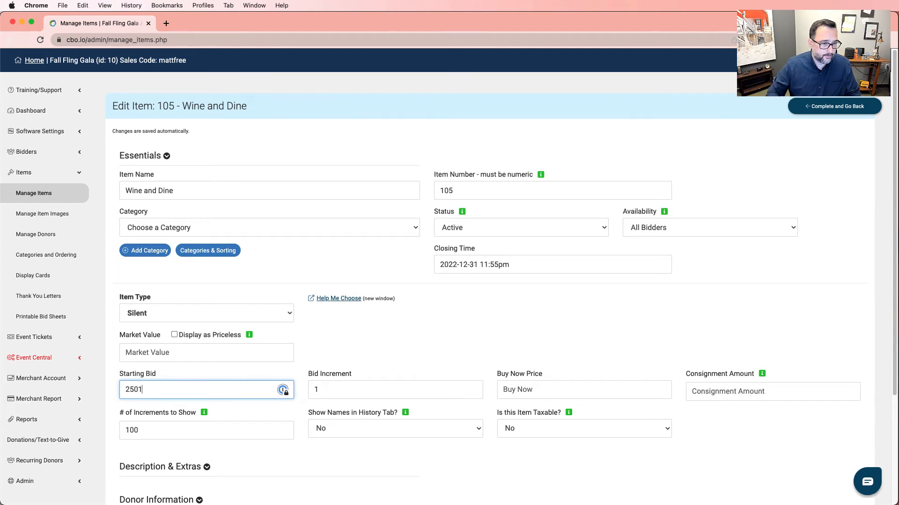
key("Tab")
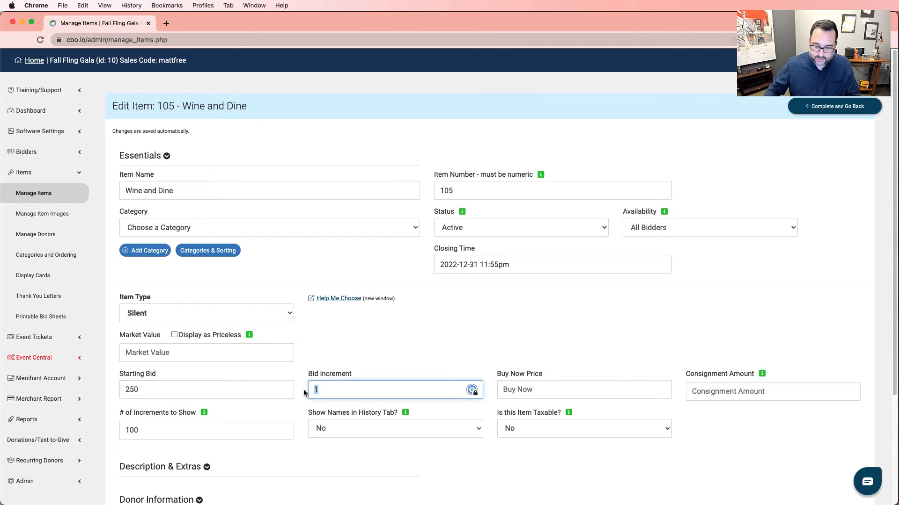
type("25")
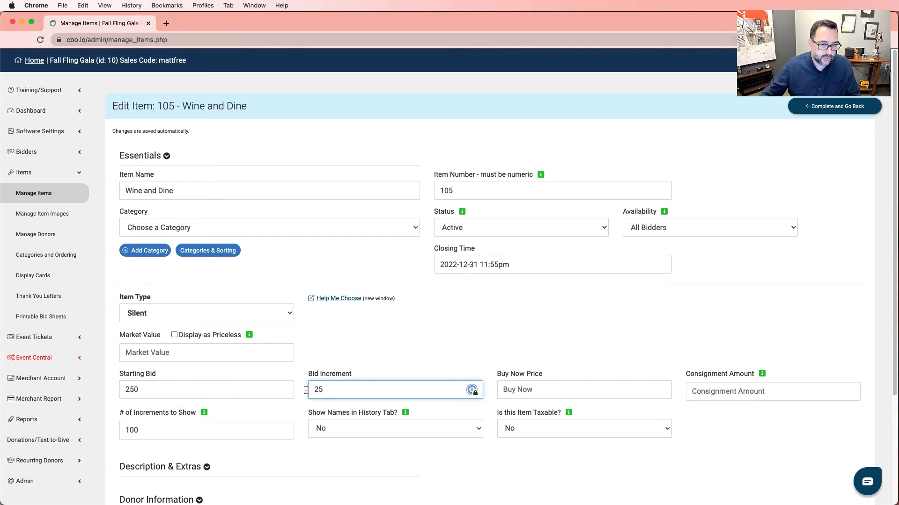
left_click(536, 385)
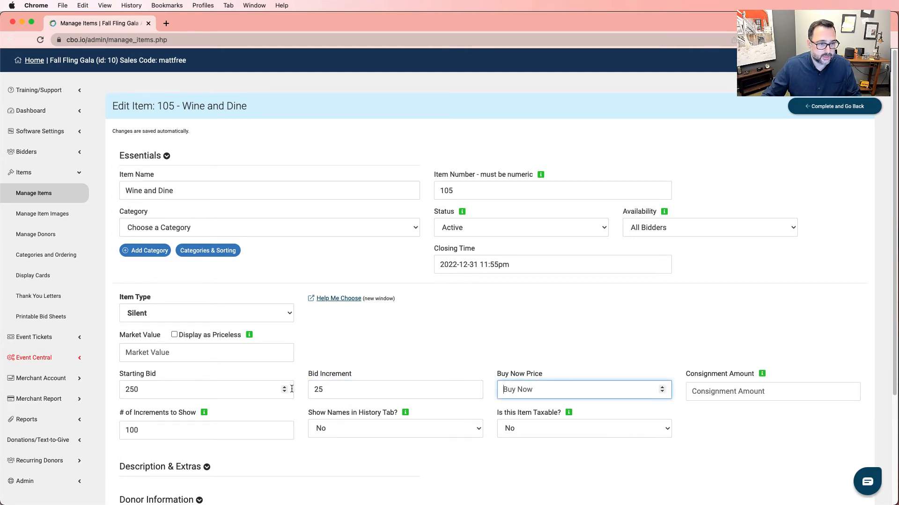
left_click(232, 357)
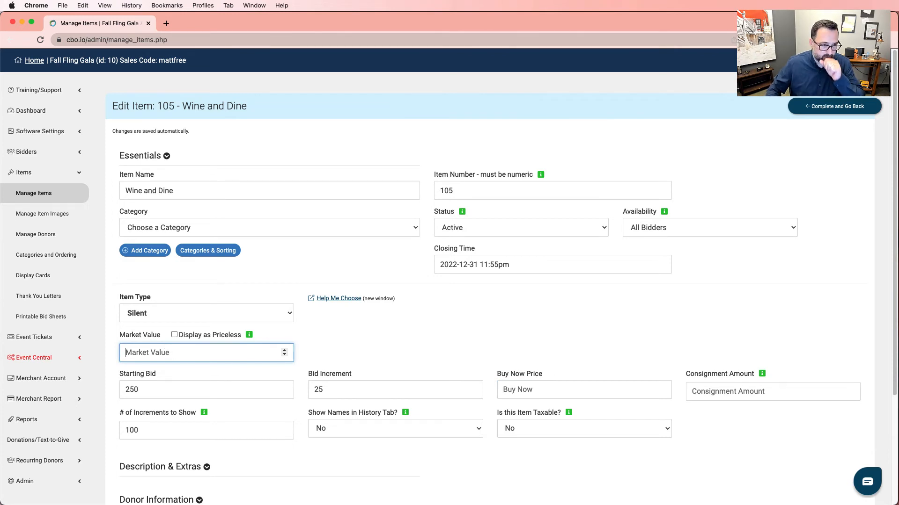
type("500")
left_click(530, 391)
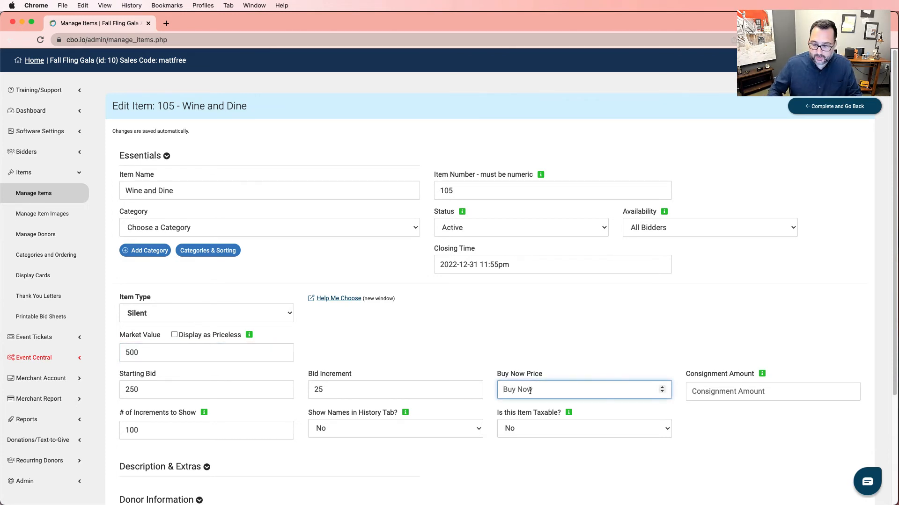
type("600")
left_click(438, 307)
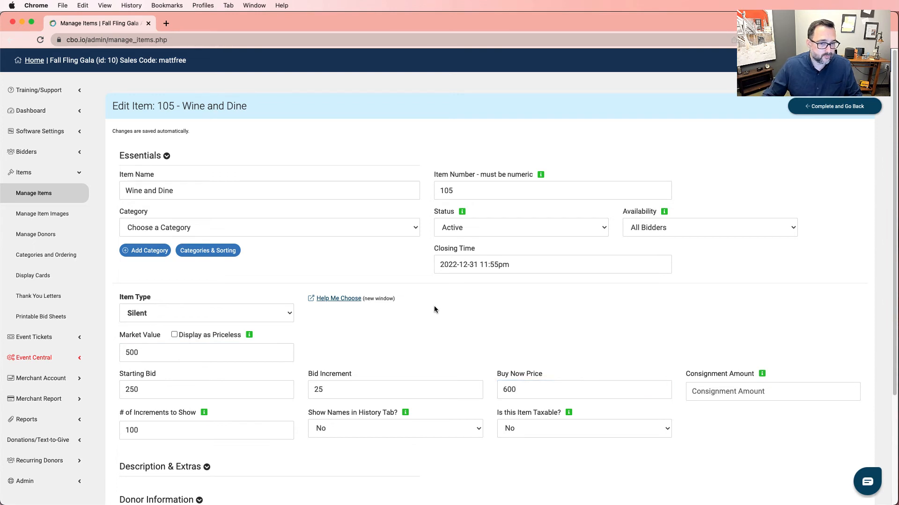
scroll(491, 313, "down", 2)
- Under Donor Information, add a donor with the donor's name and display name Wine 4 U
scroll(539, 317, "down", 1)
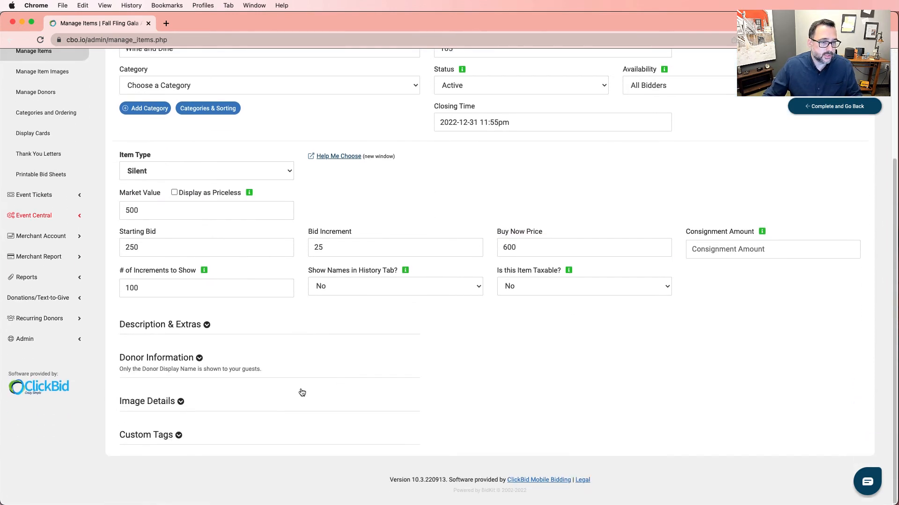
left_click(178, 366)
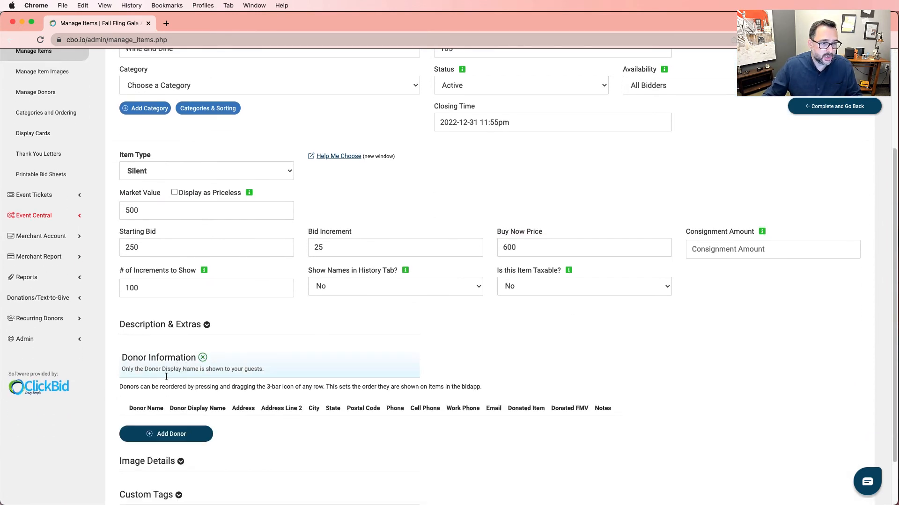
left_click(190, 437)
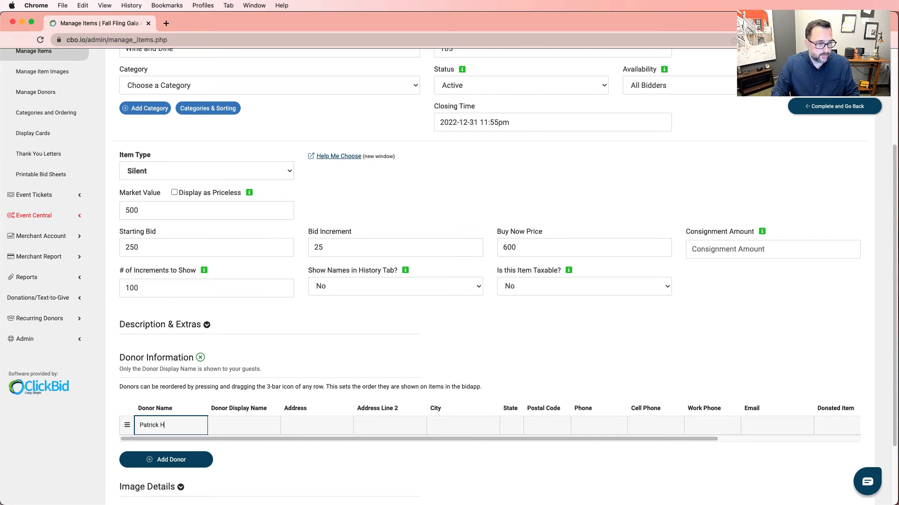
key("Tab")
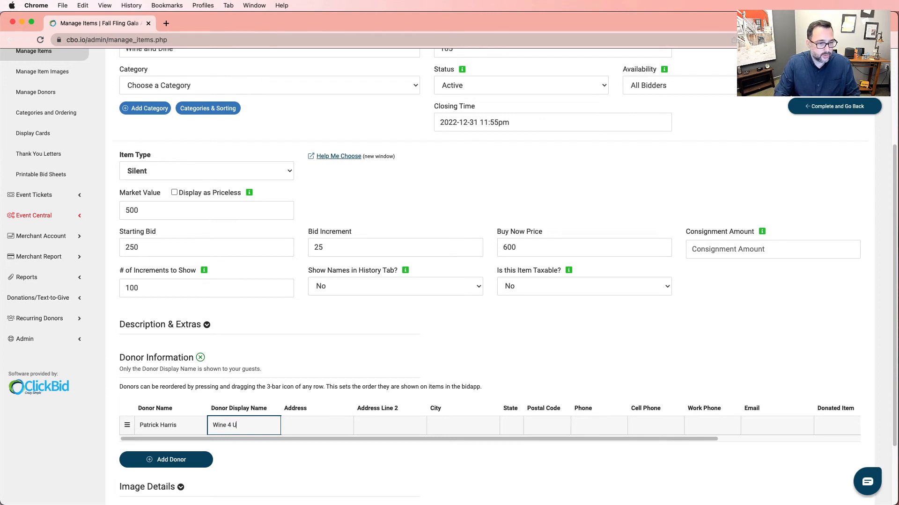
key("Tab")
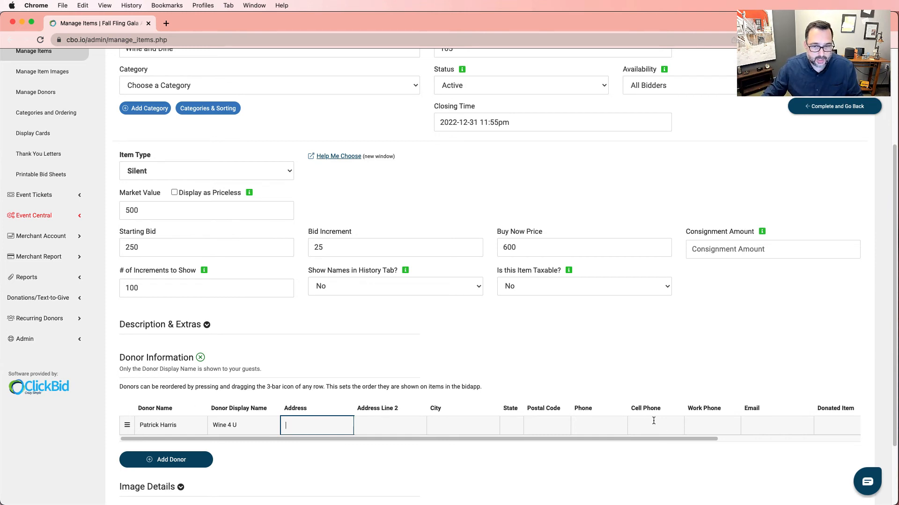
- Record the donated item as '8 bottles of wine' with a fair market value of 500
left_click(747, 429)
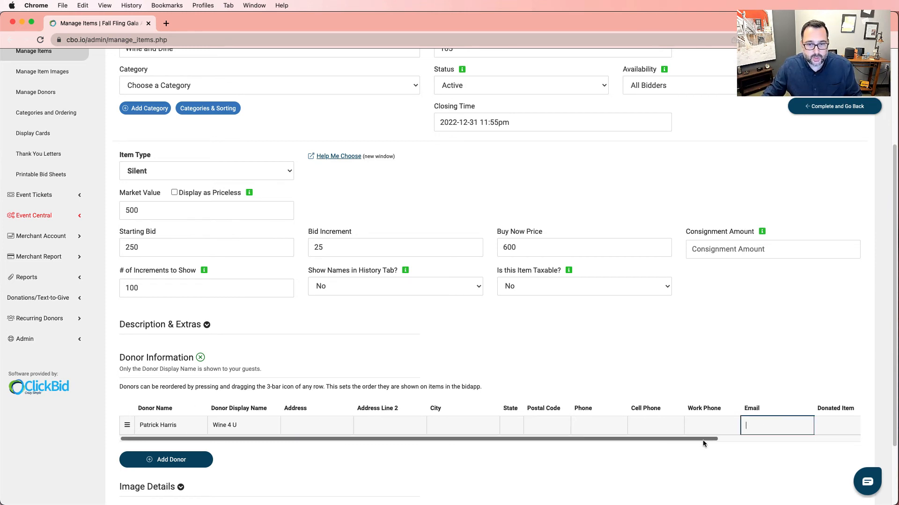
left_click_drag(703, 439, 822, 438)
left_click(697, 424)
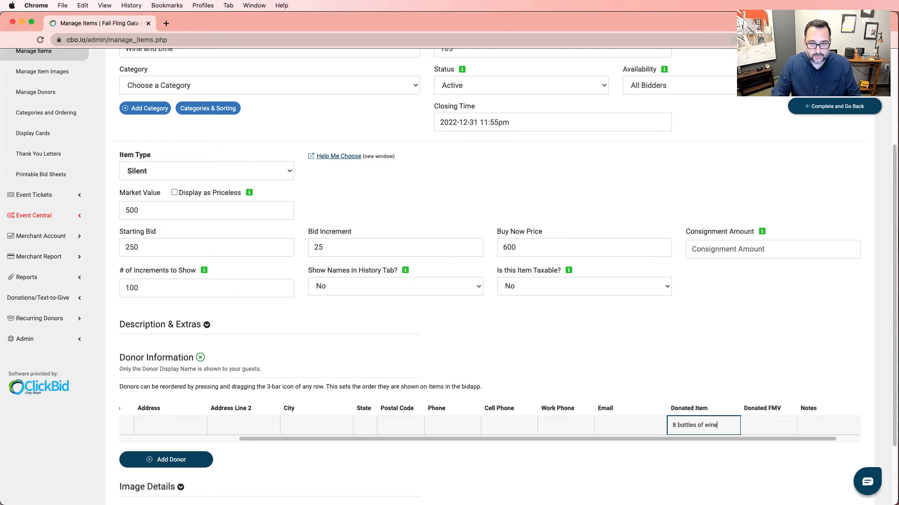
left_click(756, 426)
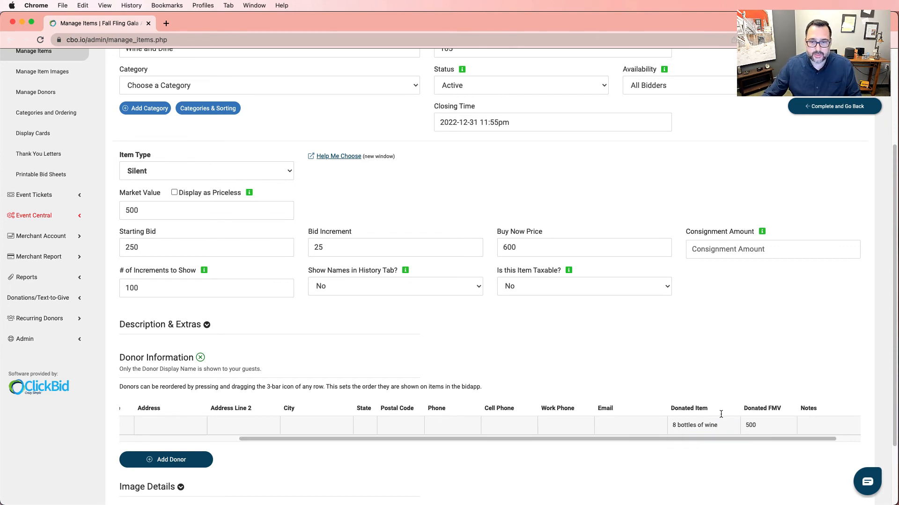
left_click_drag(805, 439, 596, 449)
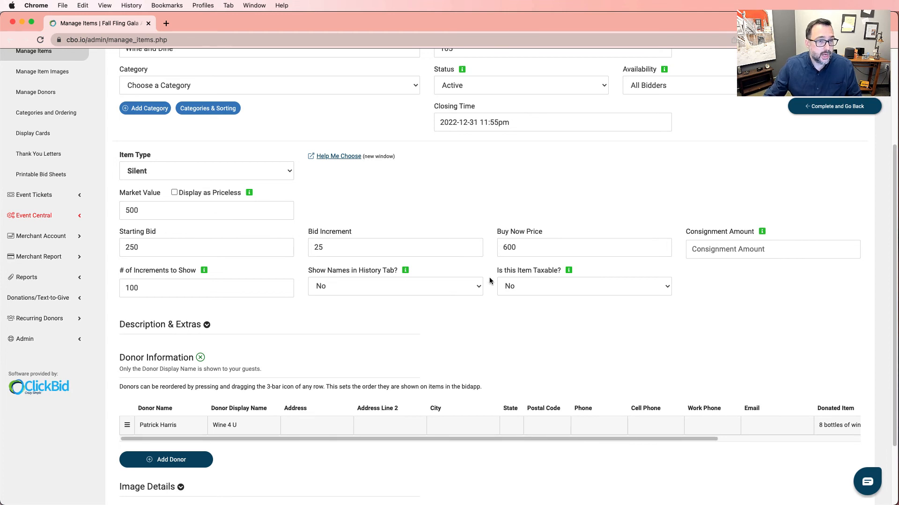
scroll(410, 233, "up", 5)
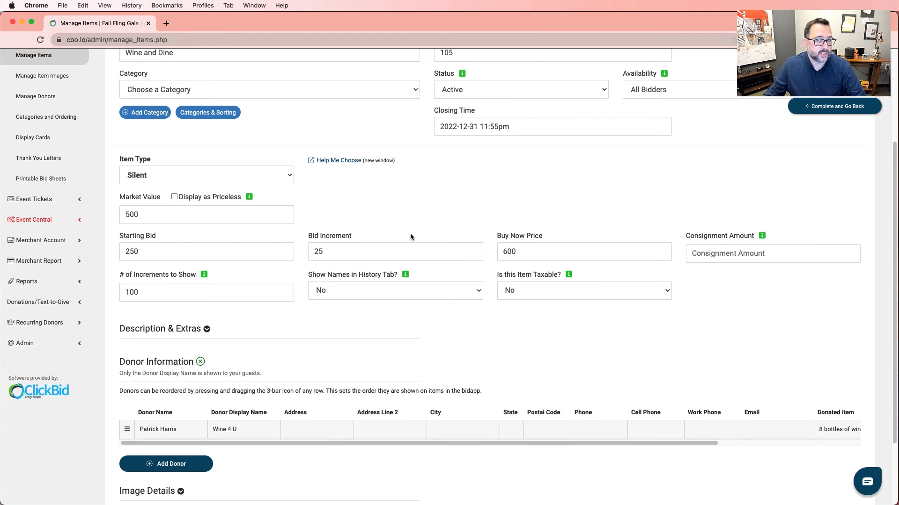
scroll(403, 262, "up", 1)
scroll(382, 302, "down", 1)
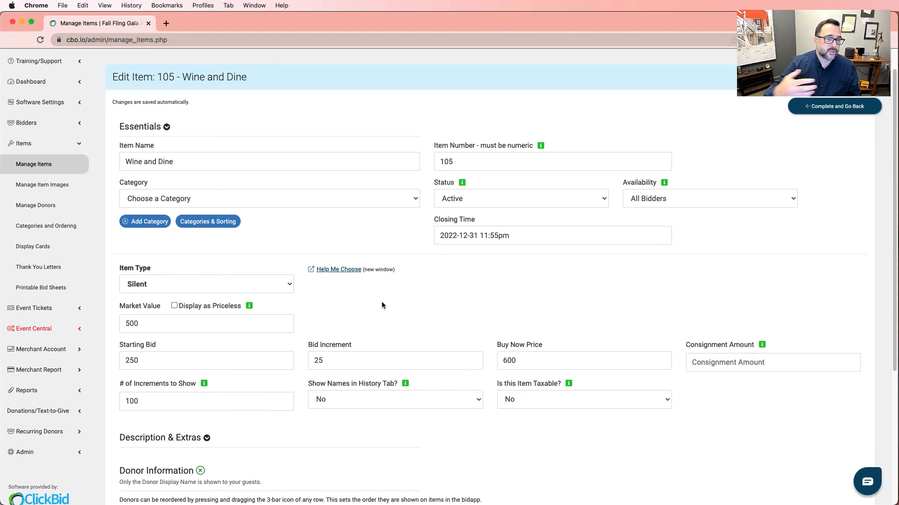
- Review the four donors in the All Donors table, stepping through the third donor's address cells
left_click(65, 207)
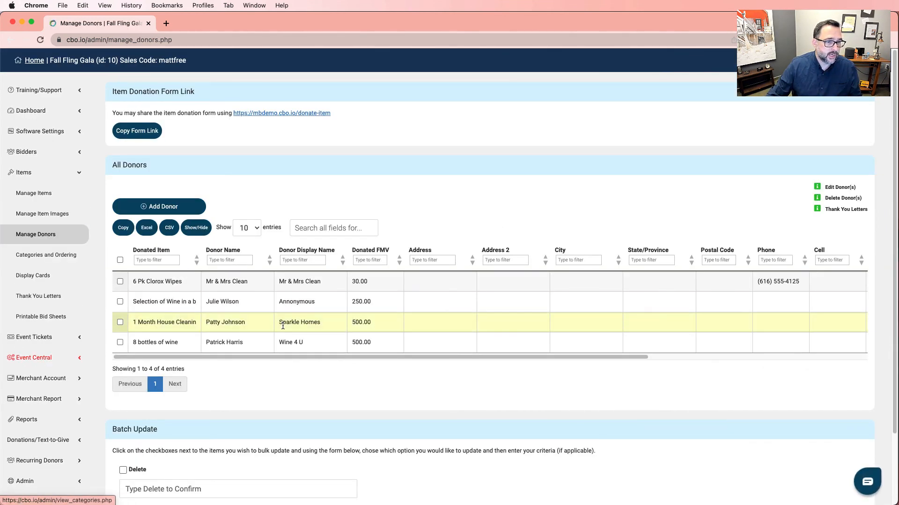
left_click_drag(308, 357, 588, 364)
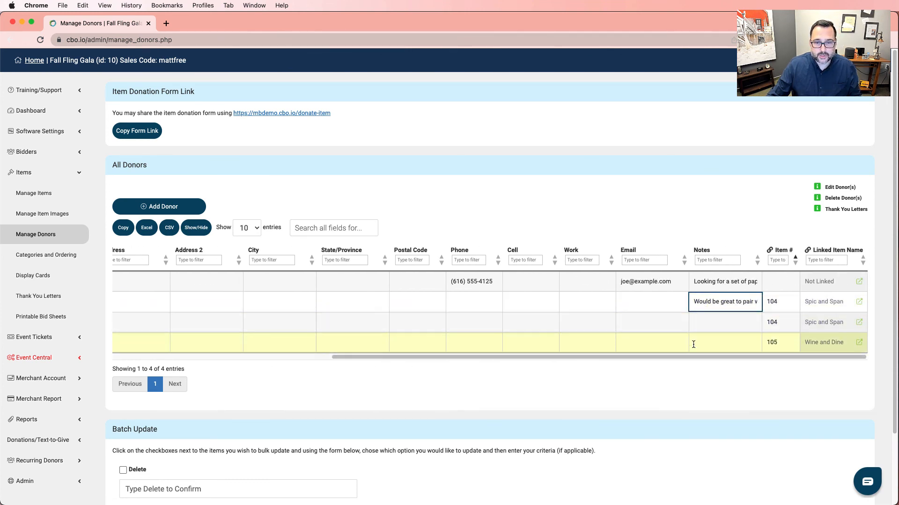
left_click_drag(683, 356, 459, 370)
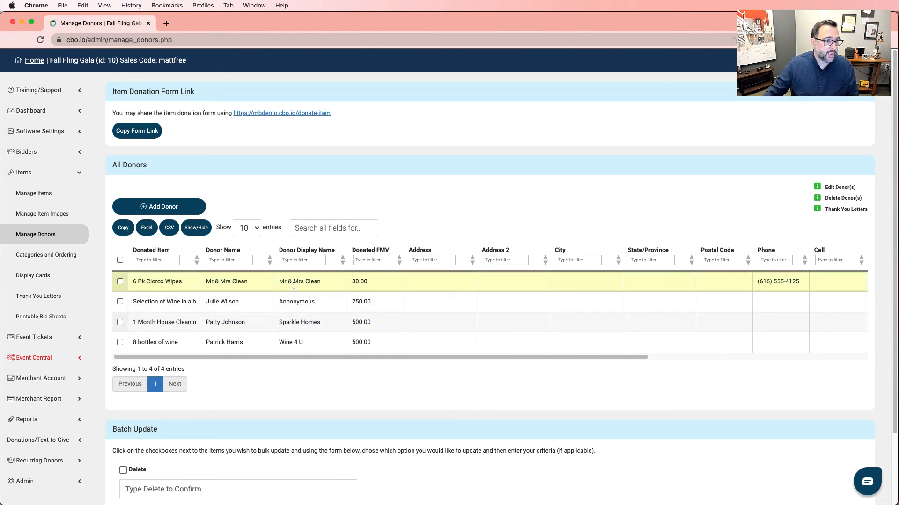
left_click(70, 132)
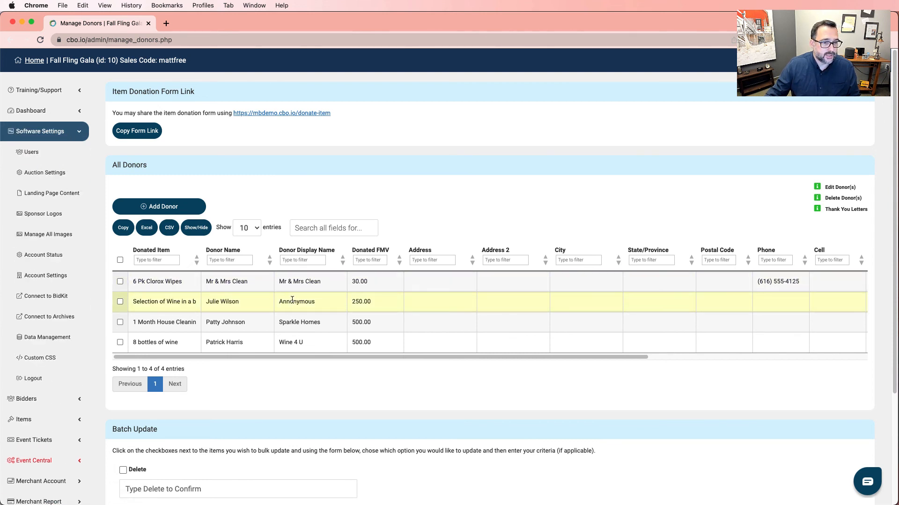
left_click_drag(307, 357, 282, 360)
left_click(390, 324)
left_click(423, 324)
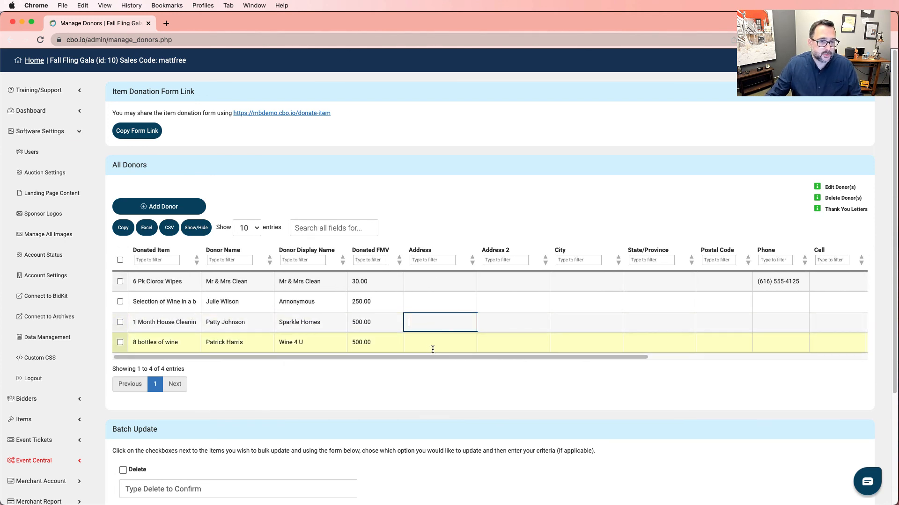
left_click(390, 344)
left_click(400, 322)
left_click(426, 320)
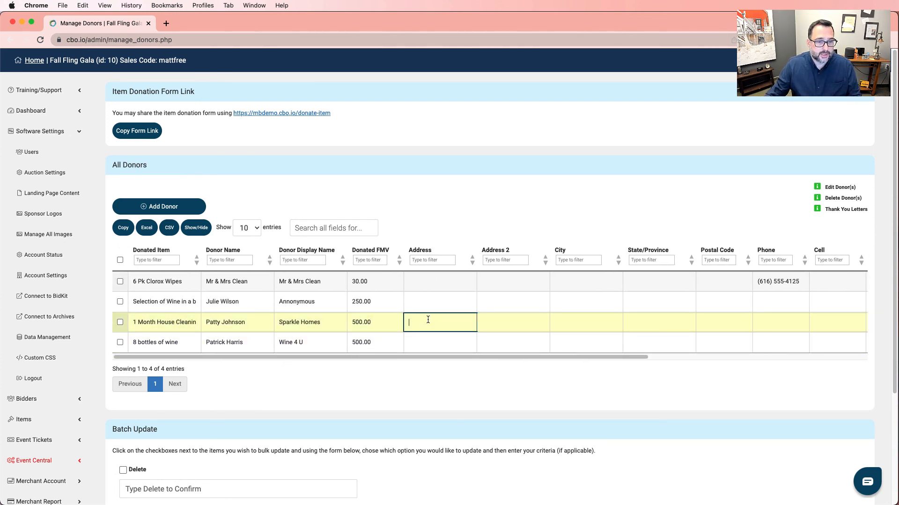
key("Tab")
key("Tab")
key("Tab")
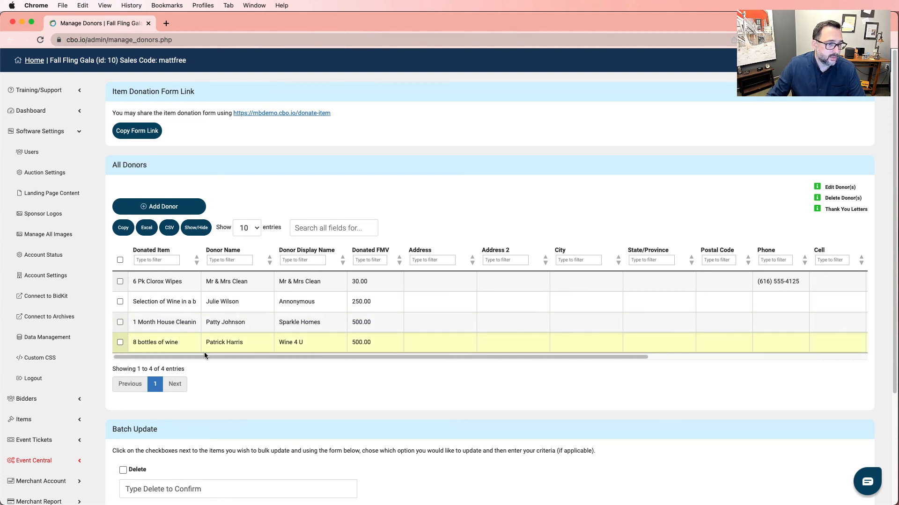
- Open the linked Wine and Dine item from the donors table in a new tab
left_click_drag(212, 357, 443, 358)
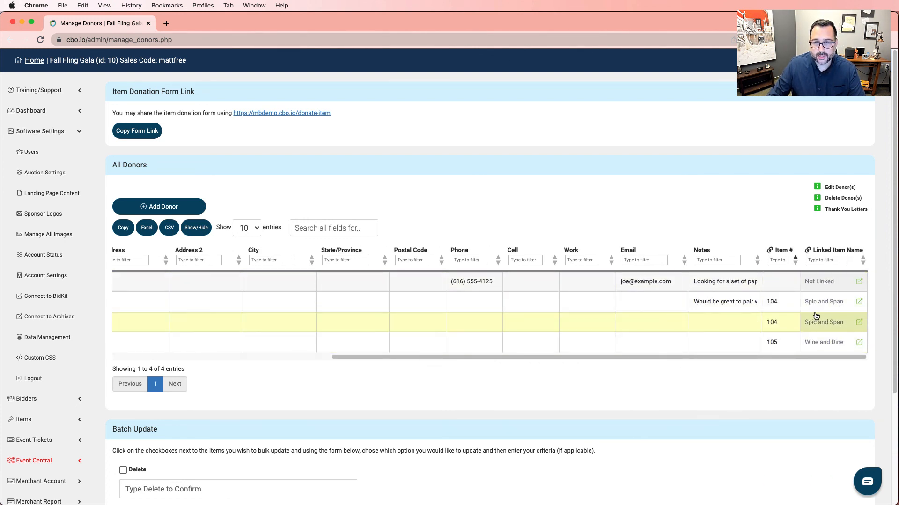
left_click(815, 344)
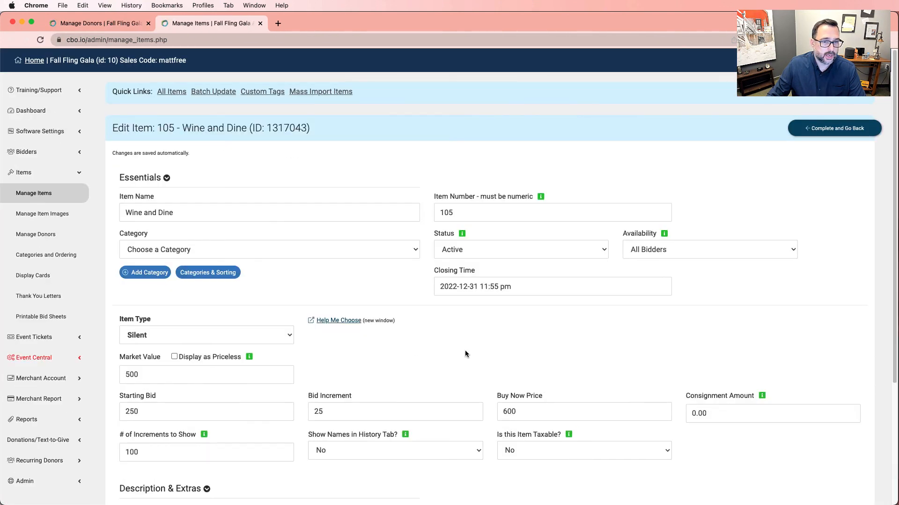
scroll(428, 293, "down", 1)
scroll(428, 293, "down", 2)
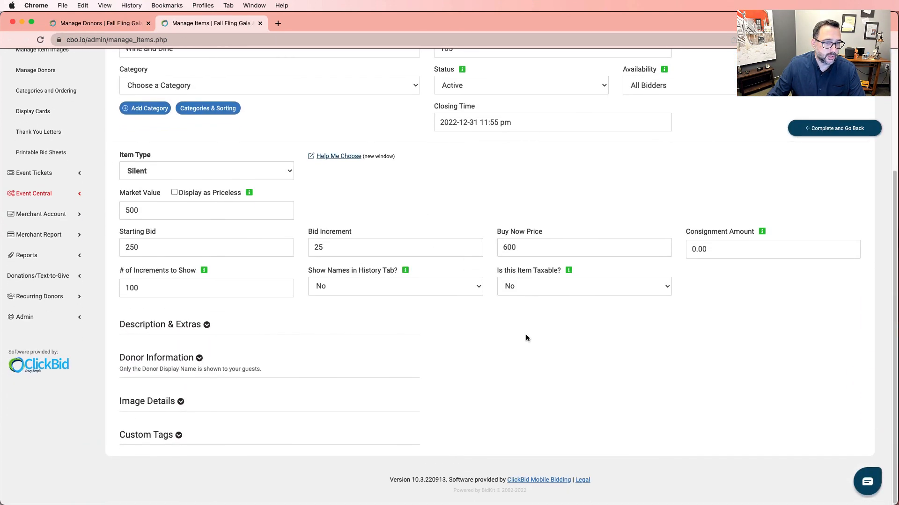